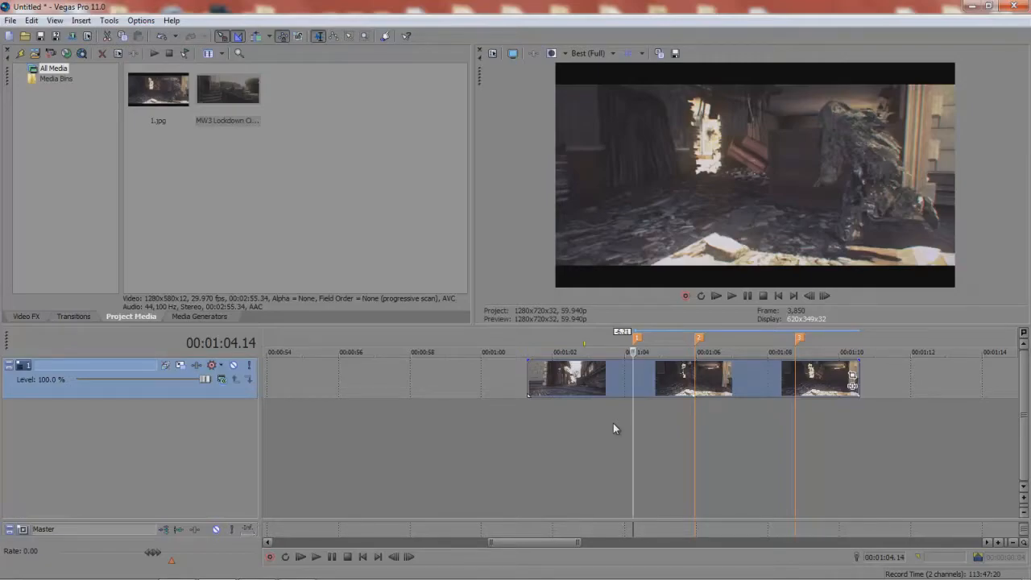
# Review the clip's motion from before marker 1 to just before marker 3, returning the playhead to marker 1
pyautogui.click(593, 385)
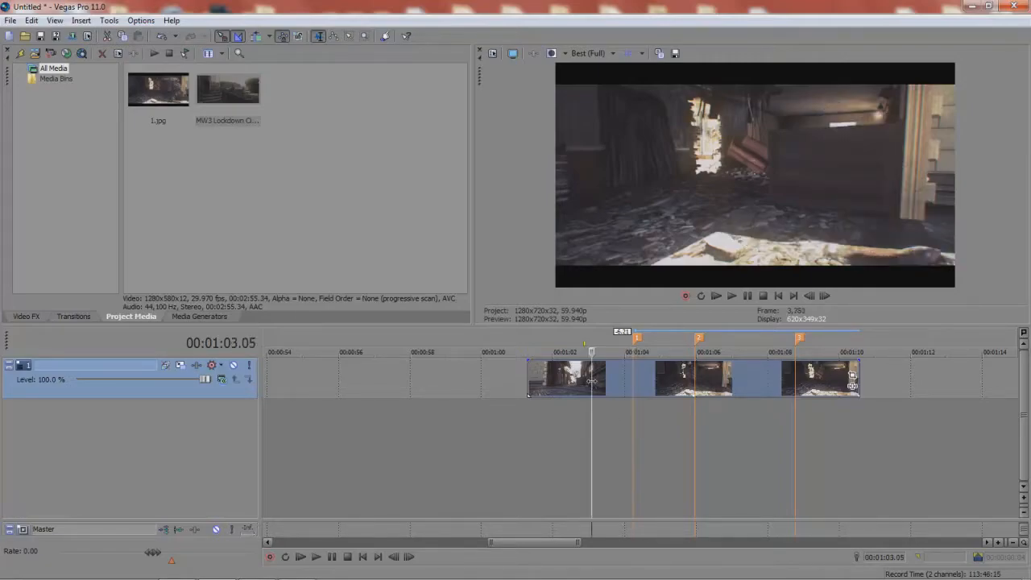
pyautogui.click(612, 385)
pyautogui.click(582, 389)
pyautogui.moveTo(583, 389); pyautogui.dragTo(751, 399)
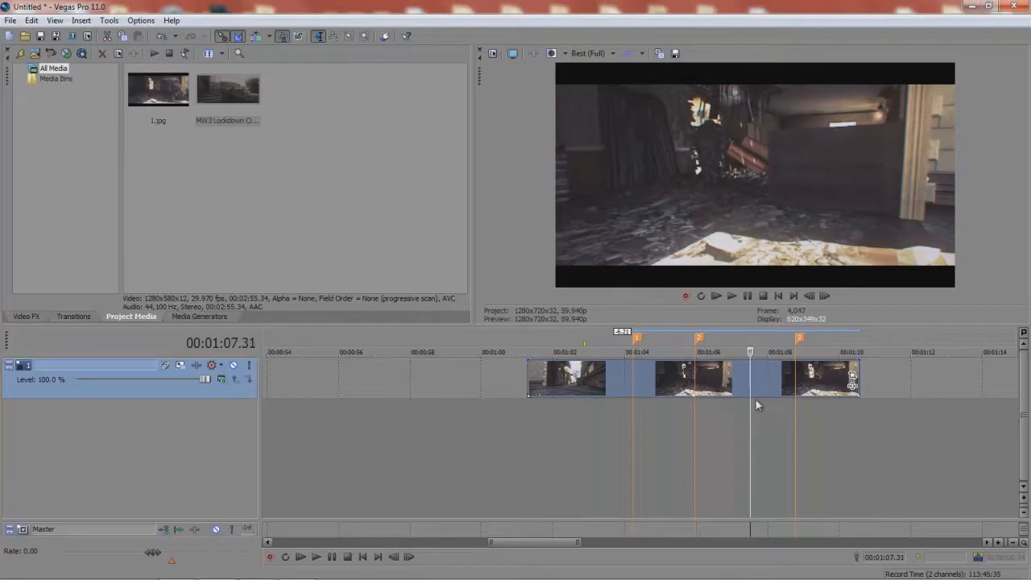
pyautogui.moveTo(612, 384); pyautogui.dragTo(776, 382)
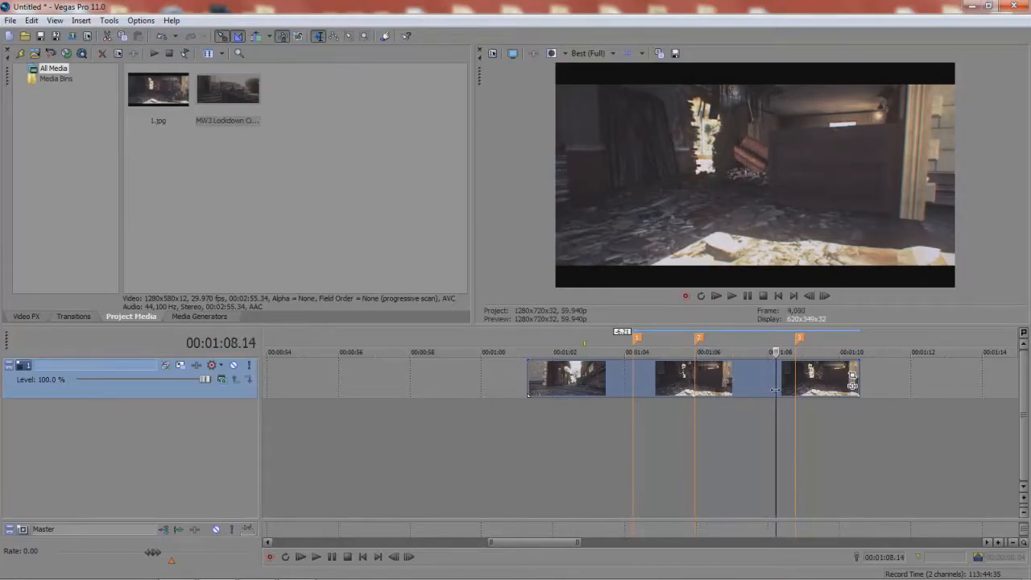
pyautogui.click(633, 375)
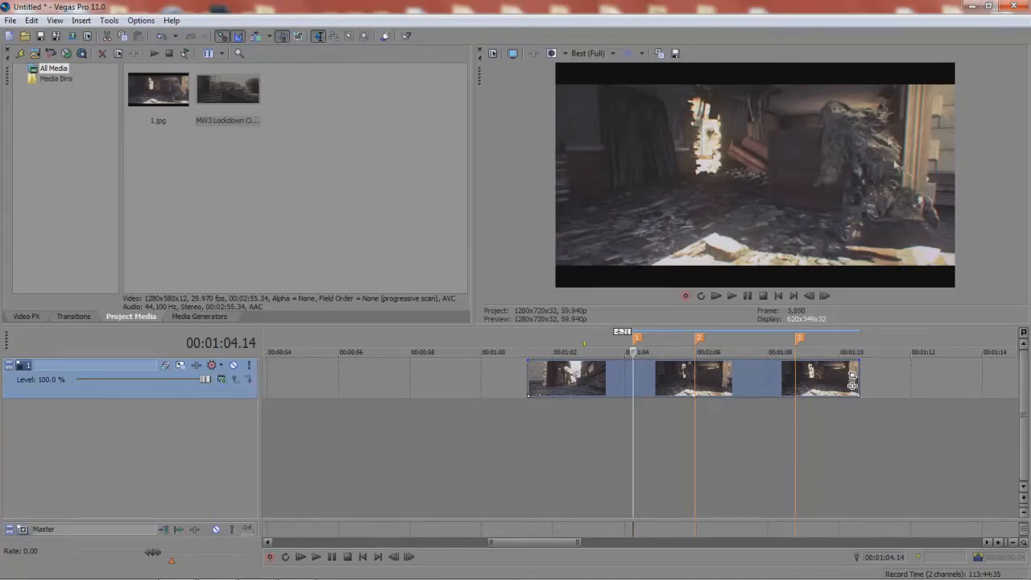
# Set the video preview quality to Best (Full)
pyautogui.click(603, 55)
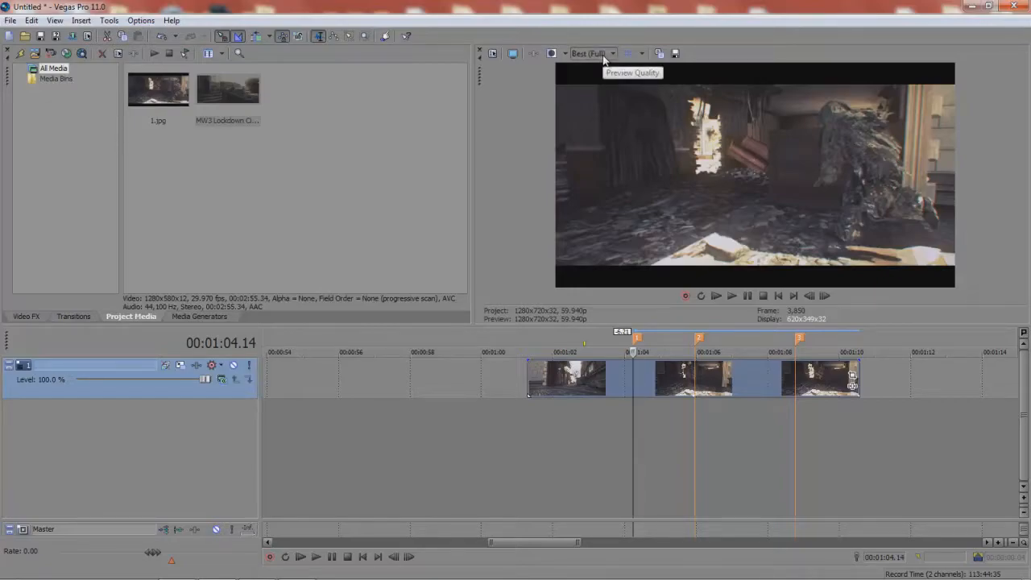
pyautogui.moveTo(599, 107)
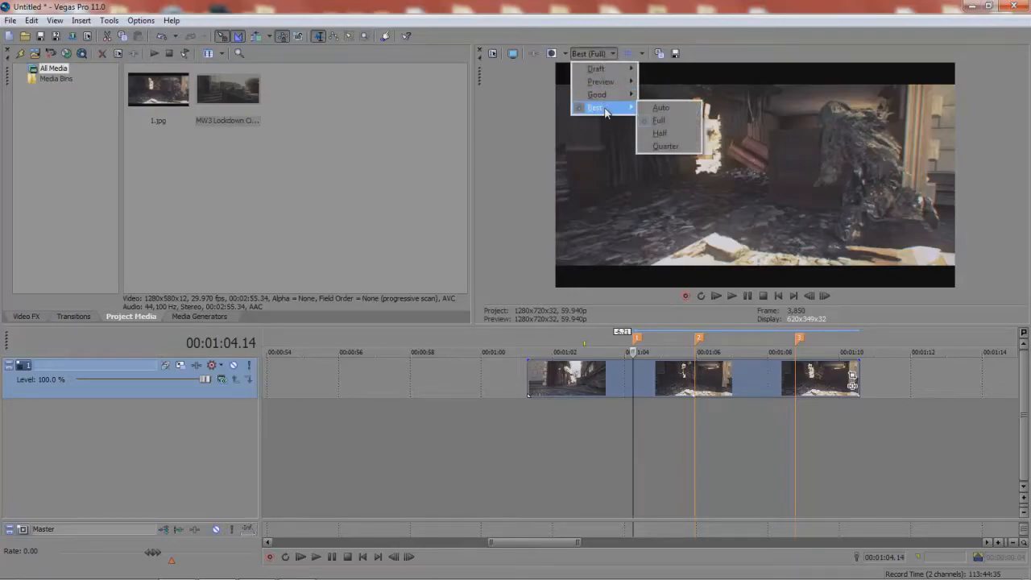
pyautogui.click(659, 120)
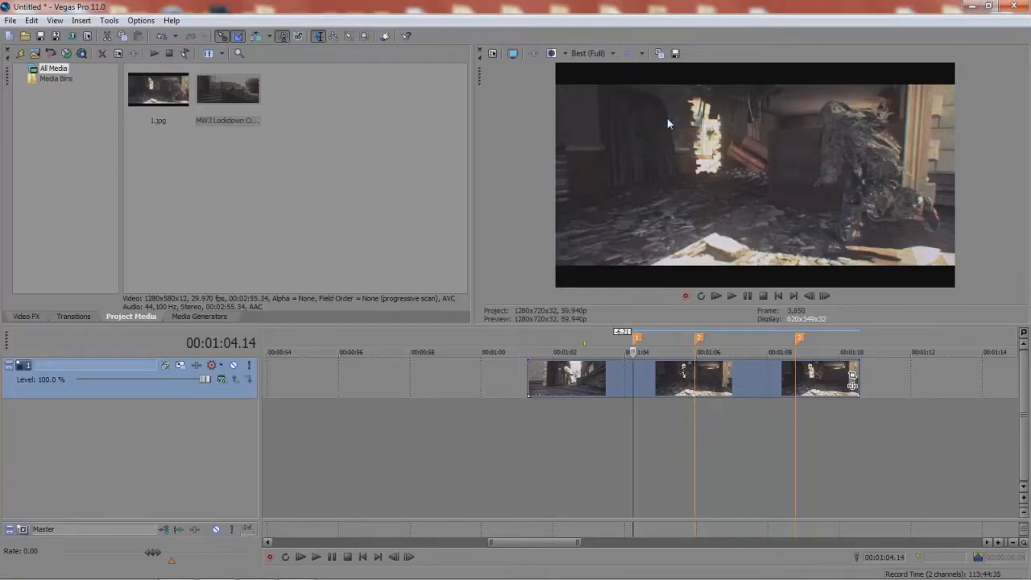
# Examine the lead-up to marker 1 and the frames at markers 2 and 3 in the preview
pyautogui.click(604, 381)
pyautogui.moveTo(604, 380); pyautogui.dragTo(630, 381)
pyautogui.click(695, 384)
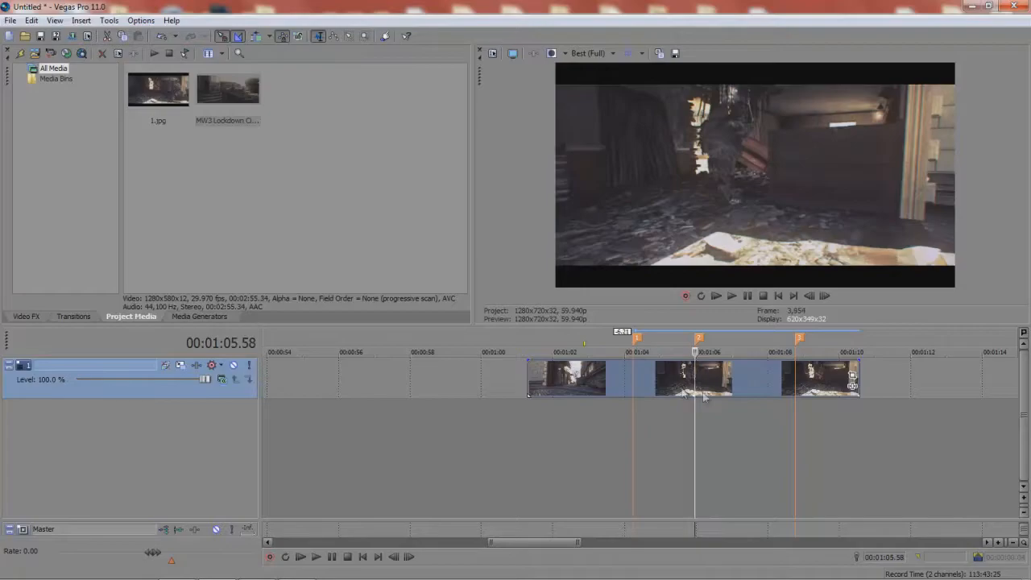
pyautogui.click(794, 386)
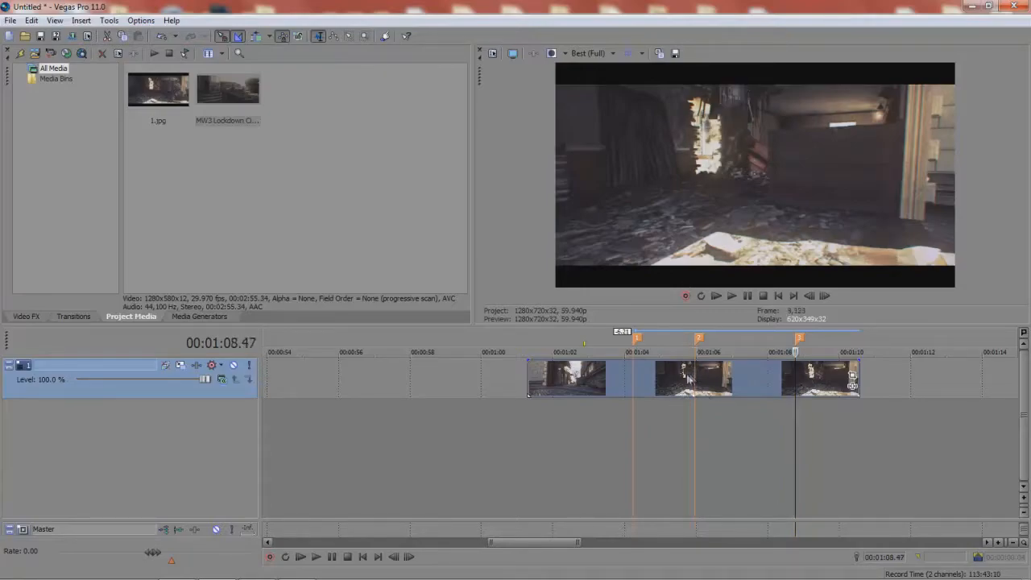
# Save a JPEG snapshot of the frame at marker 1 as #1 in the spots folder
pyautogui.click(633, 383)
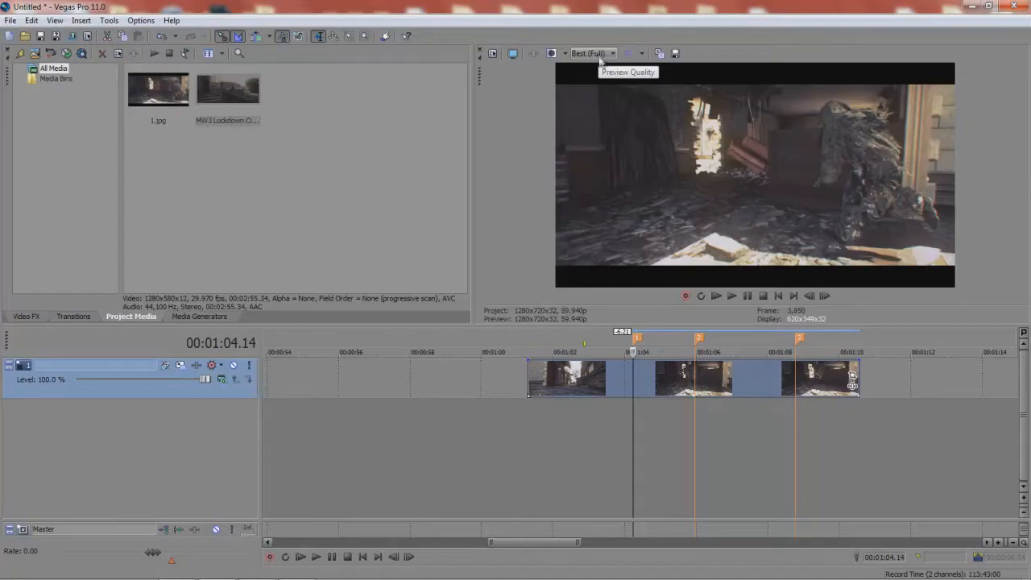
pyautogui.click(676, 54)
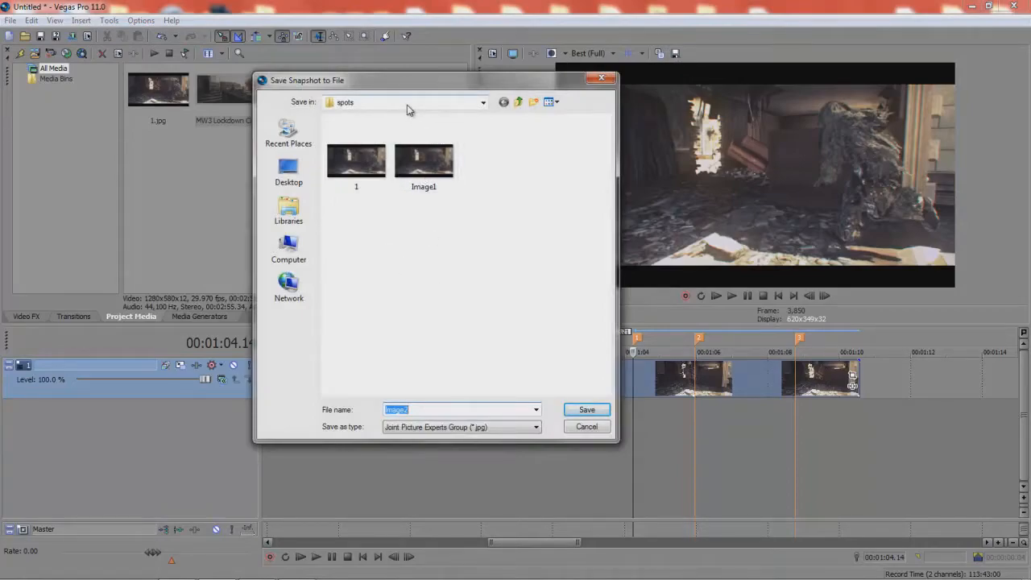
pyautogui.write('#1')
pyautogui.press('Return')
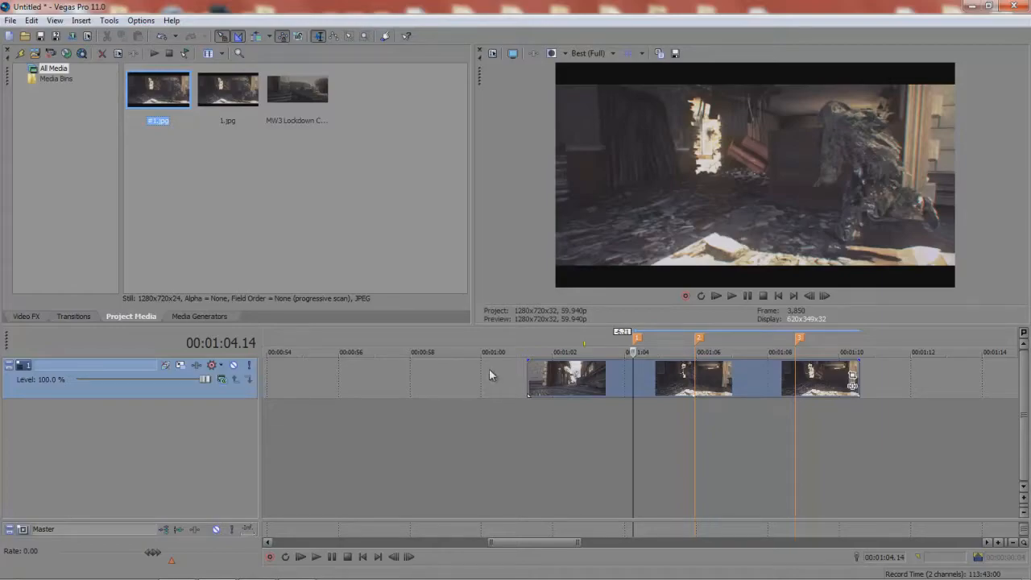
# Insert a new video track above the clip and place the #1.jpg still on it, starting at marker 1
pyautogui.rightClick(460, 370)
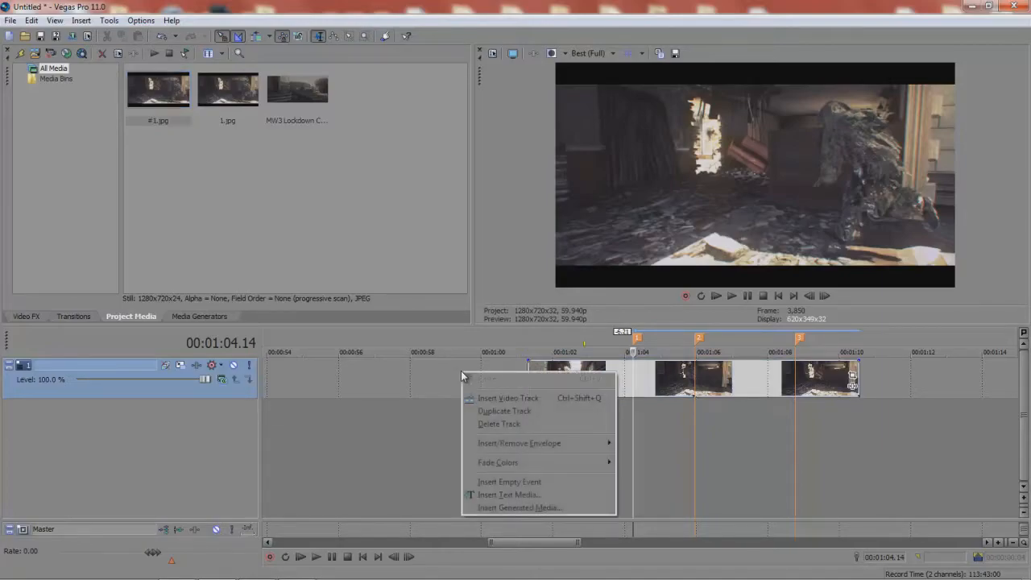
pyautogui.click(507, 398)
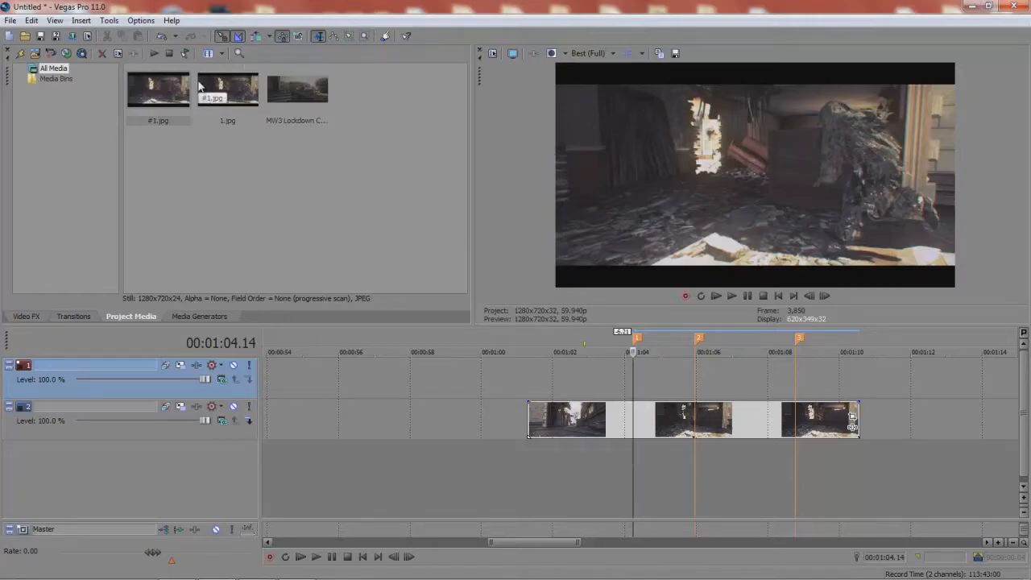
pyautogui.moveTo(190, 94); pyautogui.dragTo(642, 375)
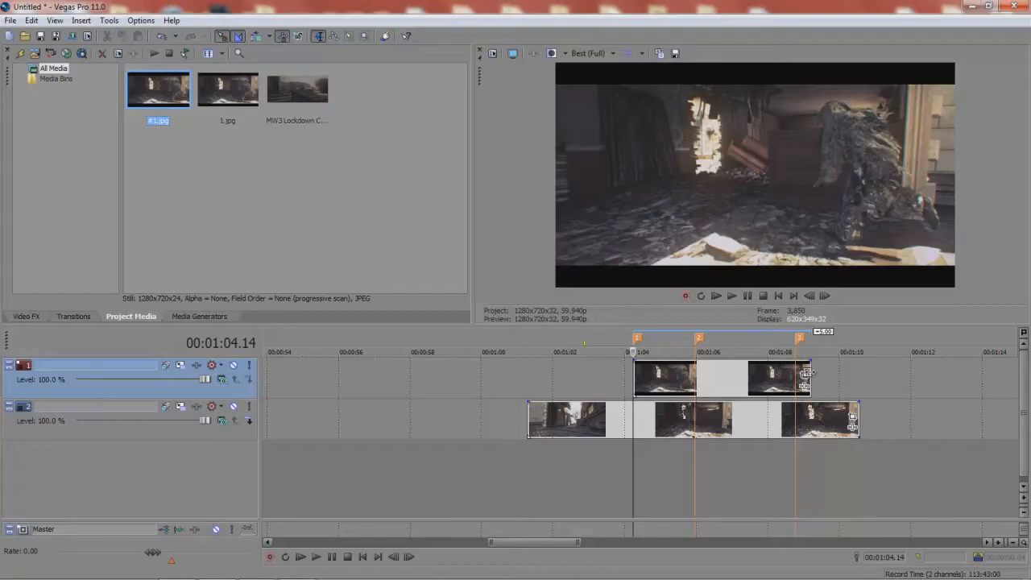
# Extend the #1.jpg still so it ends together with the video clip on the track below
pyautogui.moveTo(810, 371); pyautogui.dragTo(858, 372)
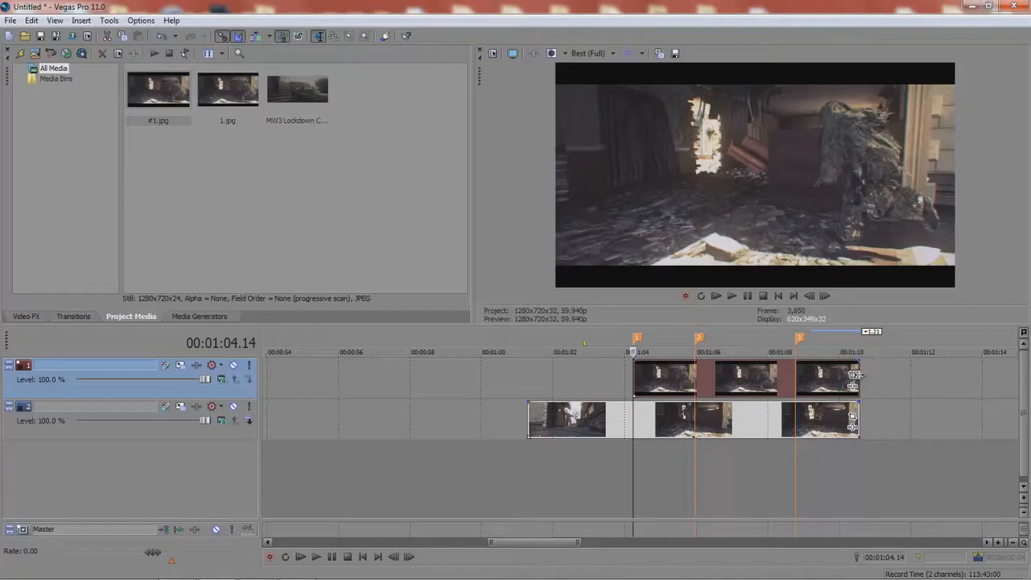
pyautogui.moveTo(855, 374); pyautogui.dragTo(694, 369)
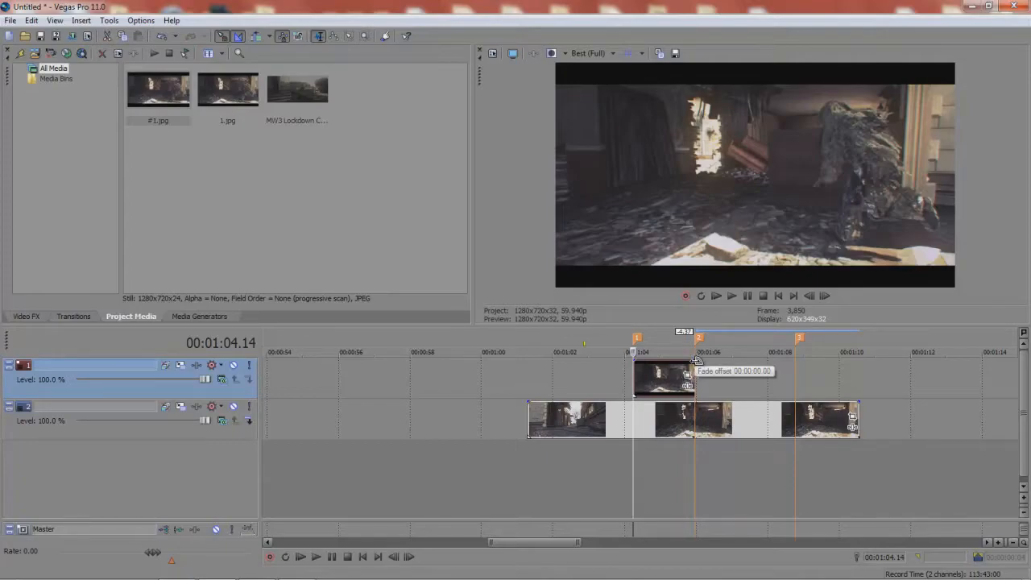
pyautogui.moveTo(696, 360); pyautogui.dragTo(868, 342)
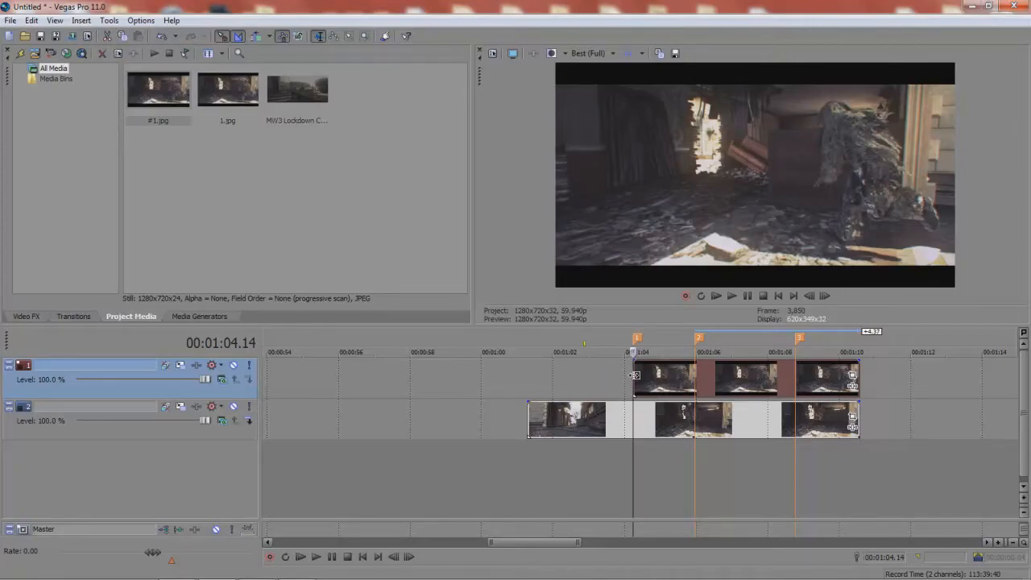
# Open Event Pan/Crop for the #1.jpg still and enable its mask
pyautogui.rightClick(820, 375)
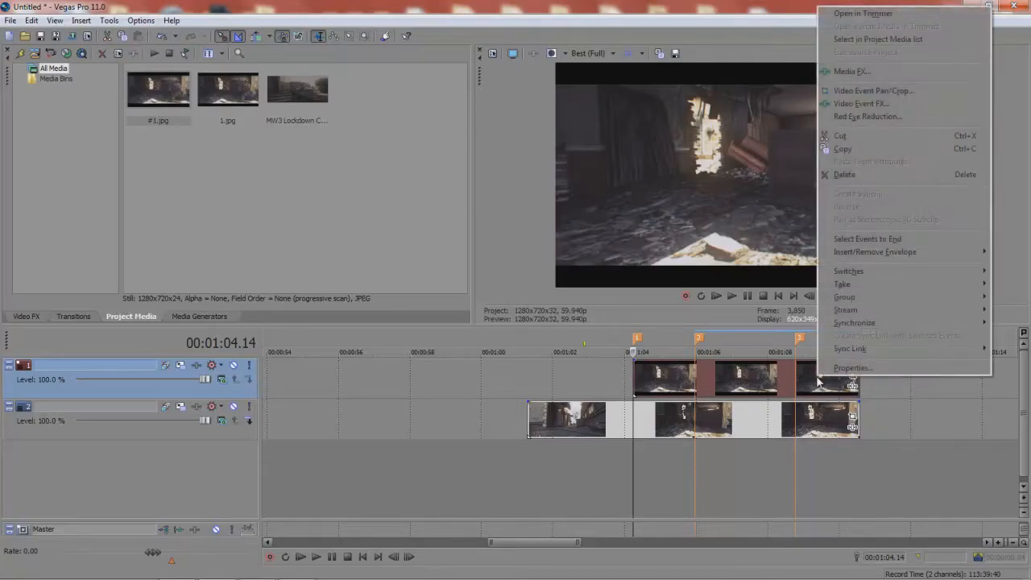
pyautogui.click(900, 96)
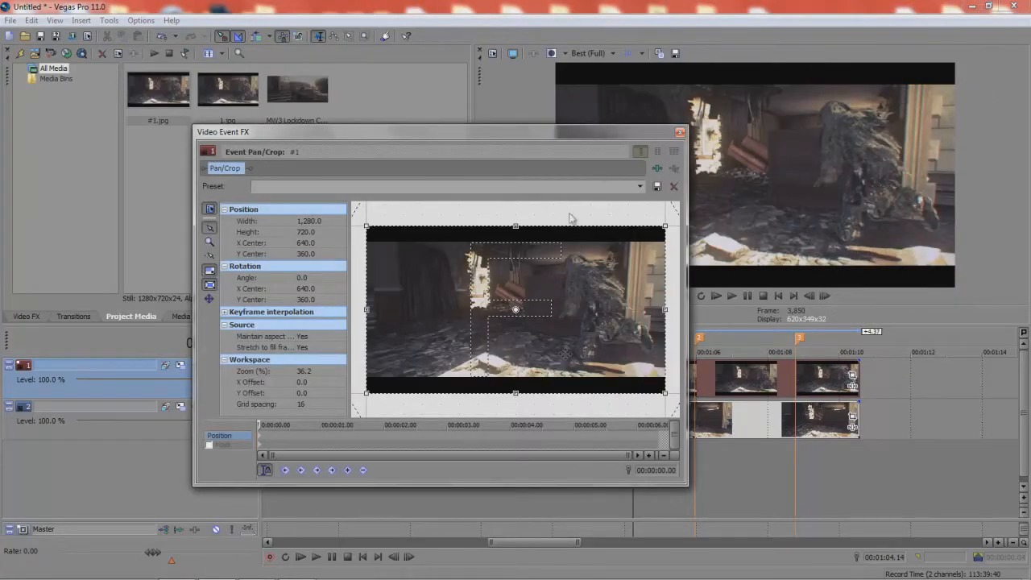
pyautogui.moveTo(471, 283)
pyautogui.mouseDown()
pyautogui.moveTo(483, 271)
pyautogui.moveTo(462, 277)
pyautogui.mouseUp()
pyautogui.rightClick(461, 276)
pyautogui.click(471, 284)
pyautogui.click(209, 446)
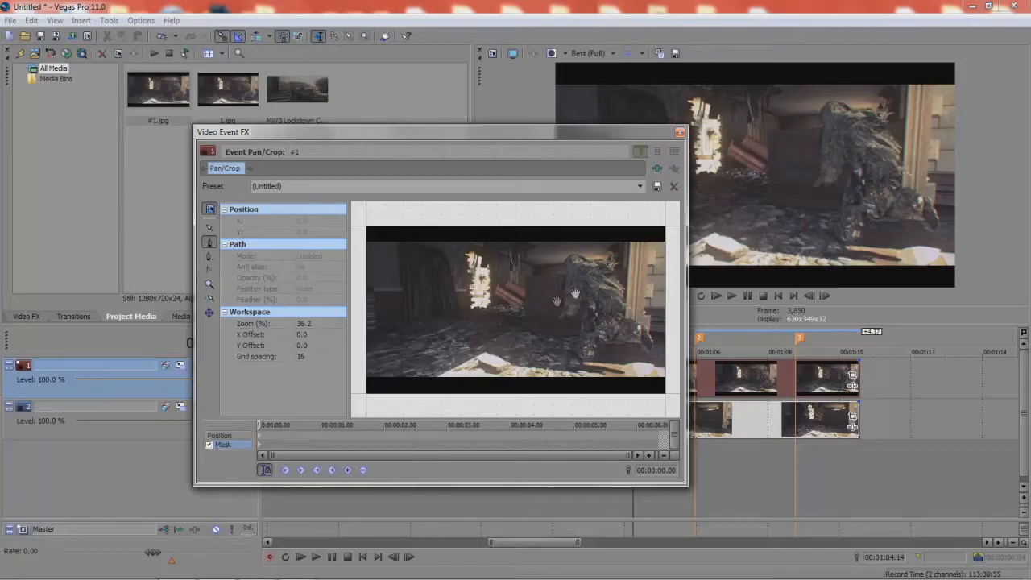
# Draw a closed positive mask path around the outline of the character in the ghillie suit
pyautogui.moveTo(614, 287); pyautogui.dragTo(536, 283)
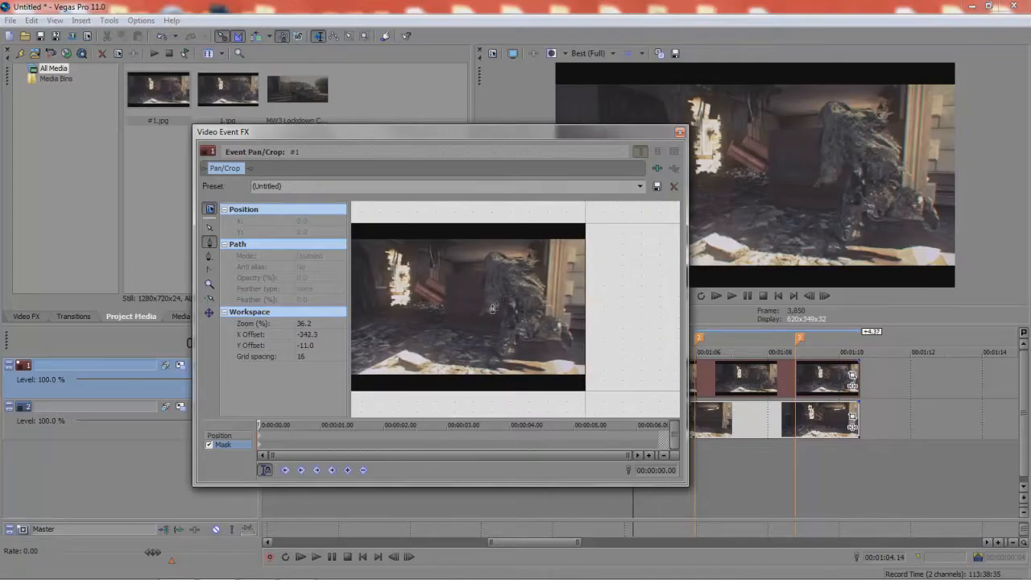
pyautogui.scroll(5, 497, 305)
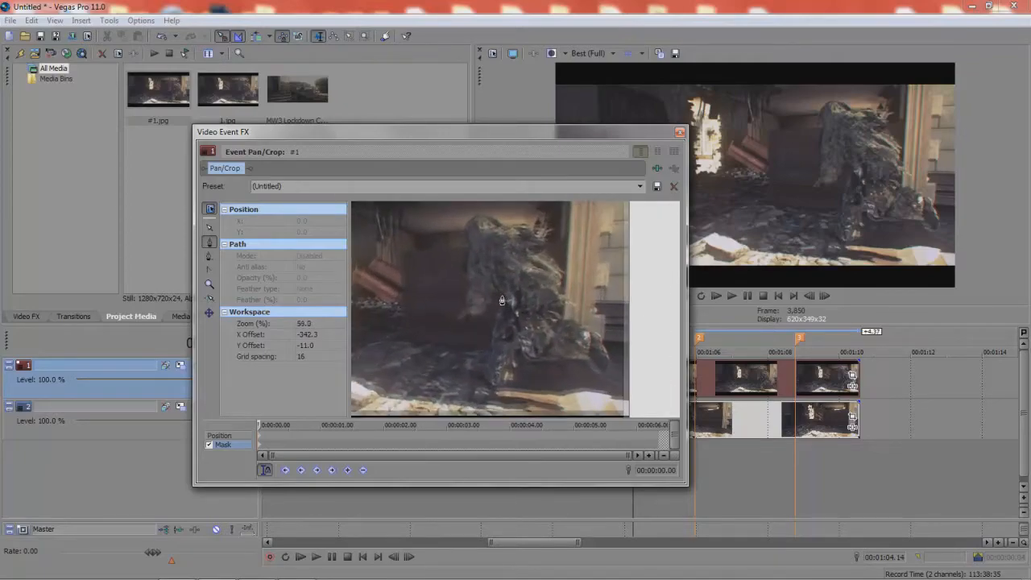
pyautogui.scroll(1, 501, 300)
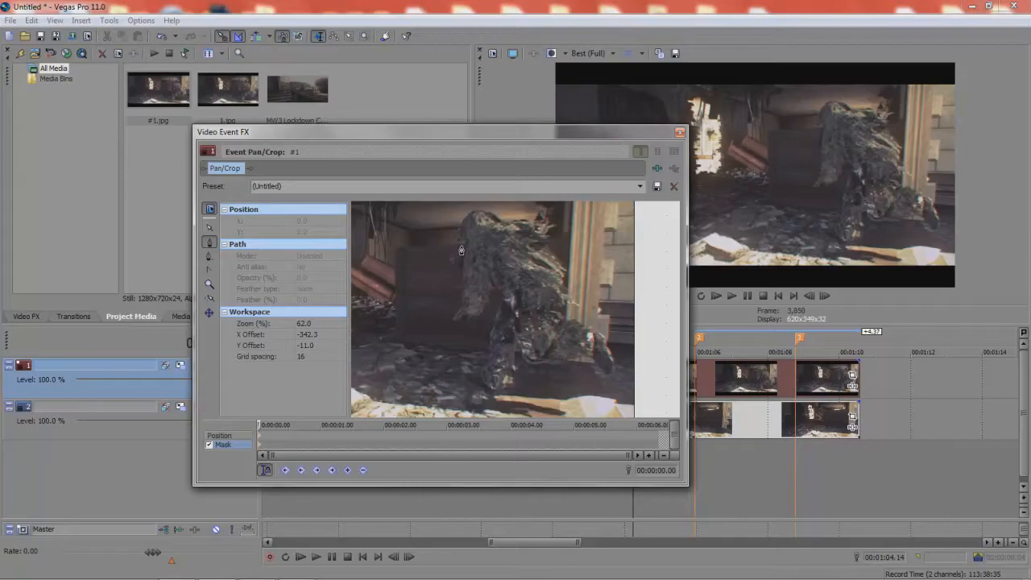
pyautogui.click(485, 397)
pyautogui.click(468, 381)
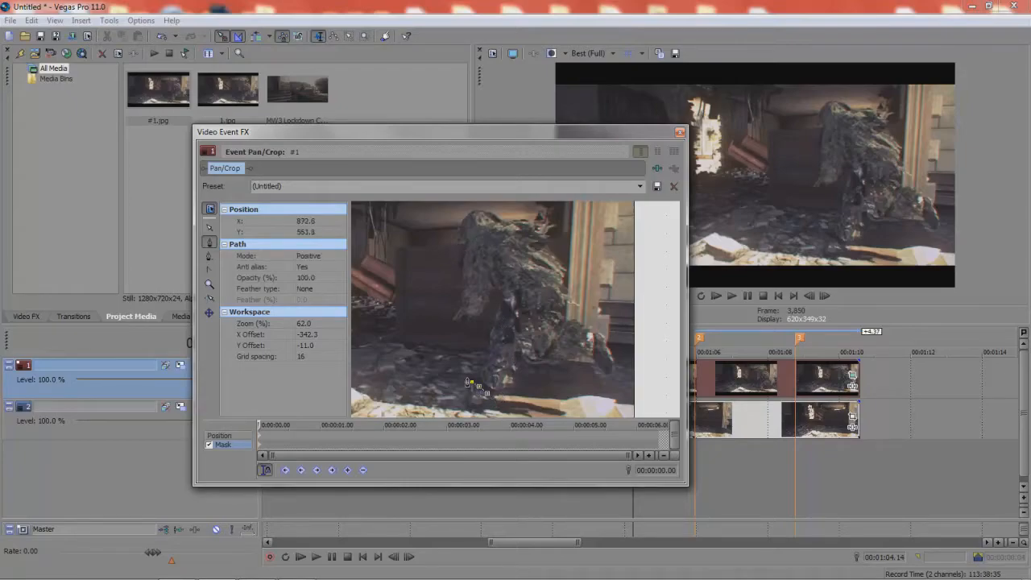
pyautogui.click(482, 369)
pyautogui.click(489, 351)
pyautogui.click(488, 340)
pyautogui.click(493, 325)
pyautogui.click(472, 318)
pyautogui.click(461, 319)
pyautogui.click(453, 323)
pyautogui.click(453, 314)
pyautogui.click(463, 301)
pyautogui.click(463, 294)
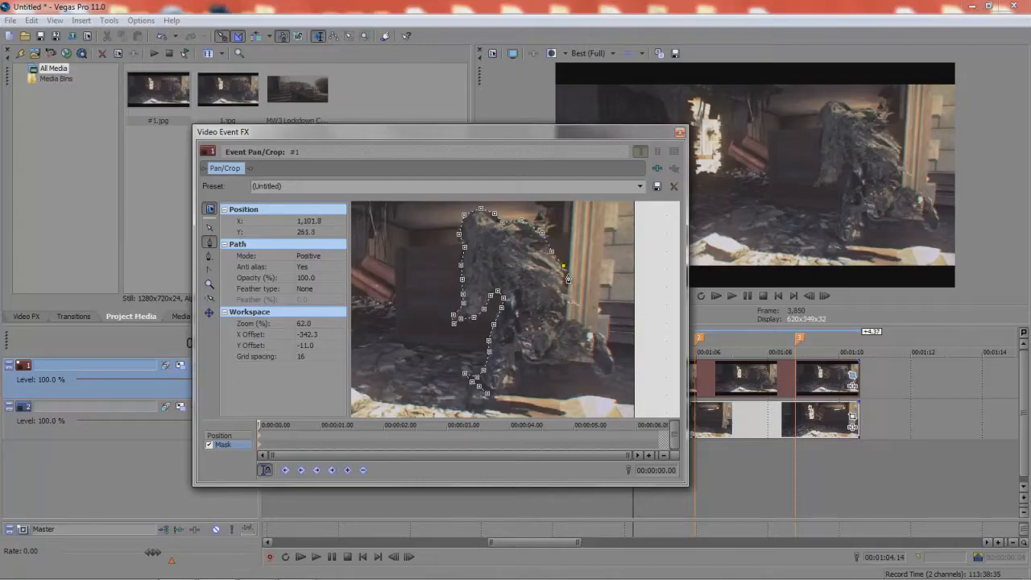
pyautogui.click(583, 304)
pyautogui.click(567, 304)
pyautogui.click(560, 311)
pyautogui.click(563, 318)
pyautogui.click(609, 351)
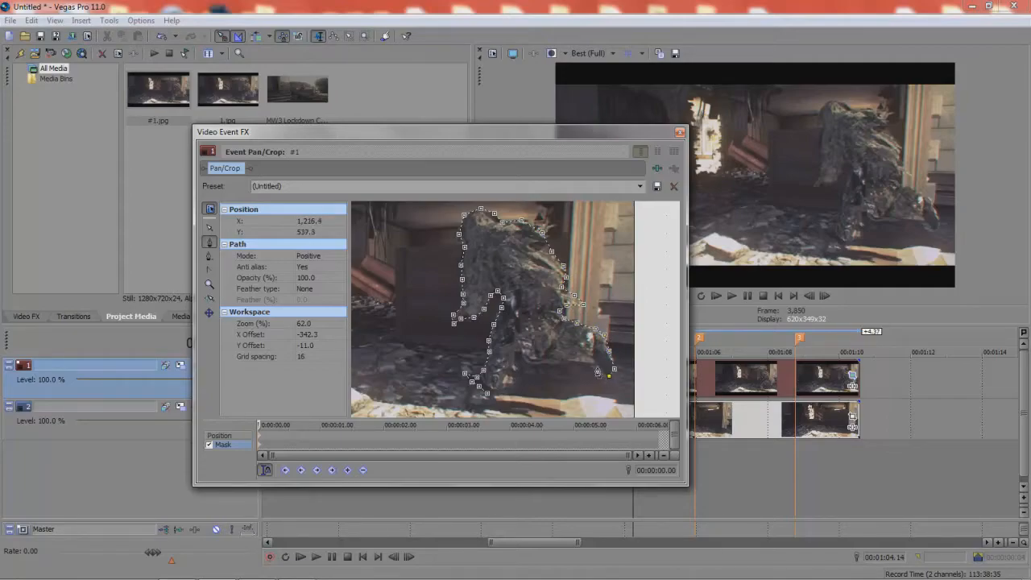
pyautogui.click(589, 356)
pyautogui.click(578, 356)
pyautogui.click(516, 355)
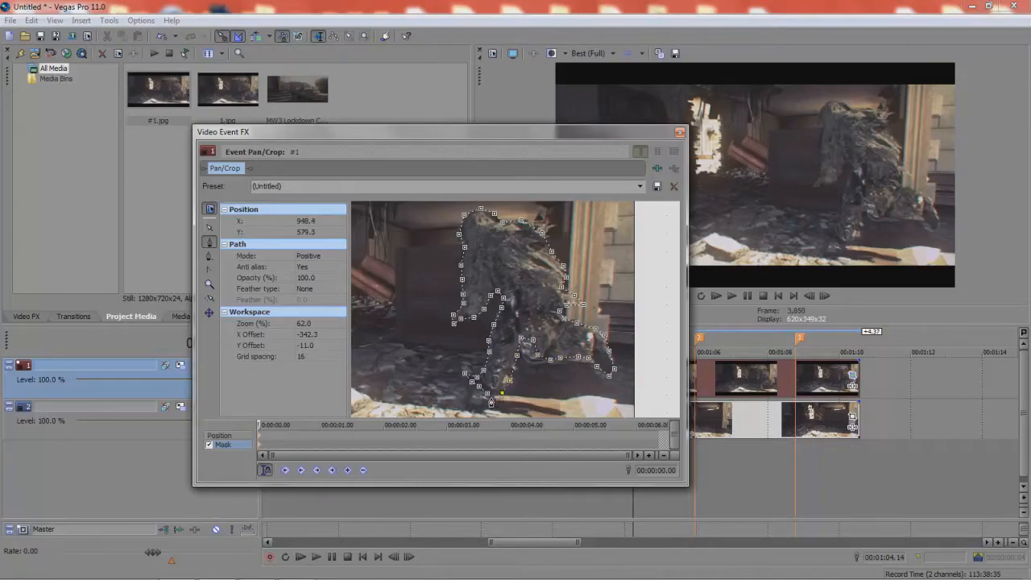
pyautogui.click(491, 401)
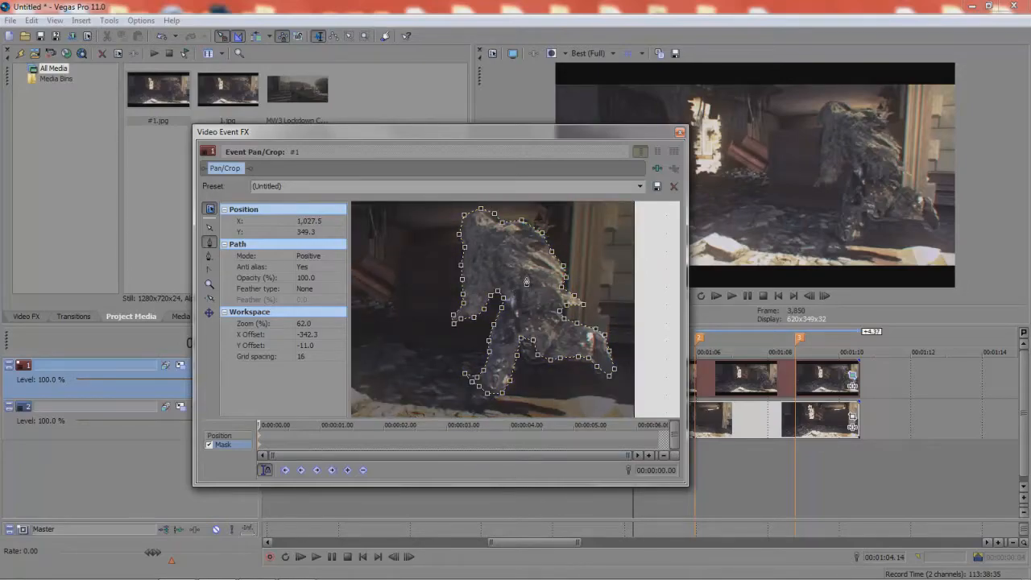
# Set the mask's feather type to Out with 0.5% feather, and close the Video Event FX window
pyautogui.click(306, 289)
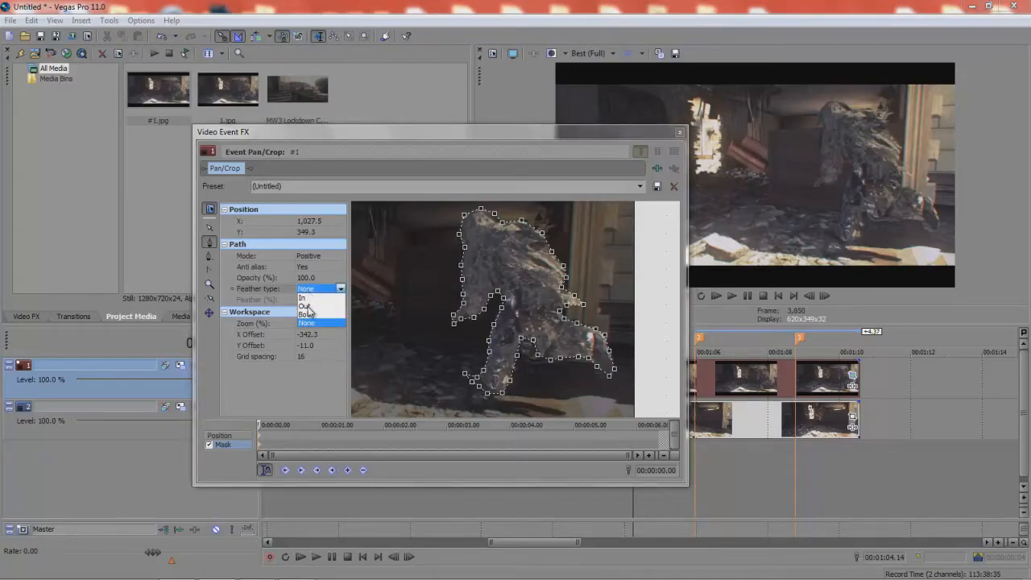
pyautogui.click(304, 306)
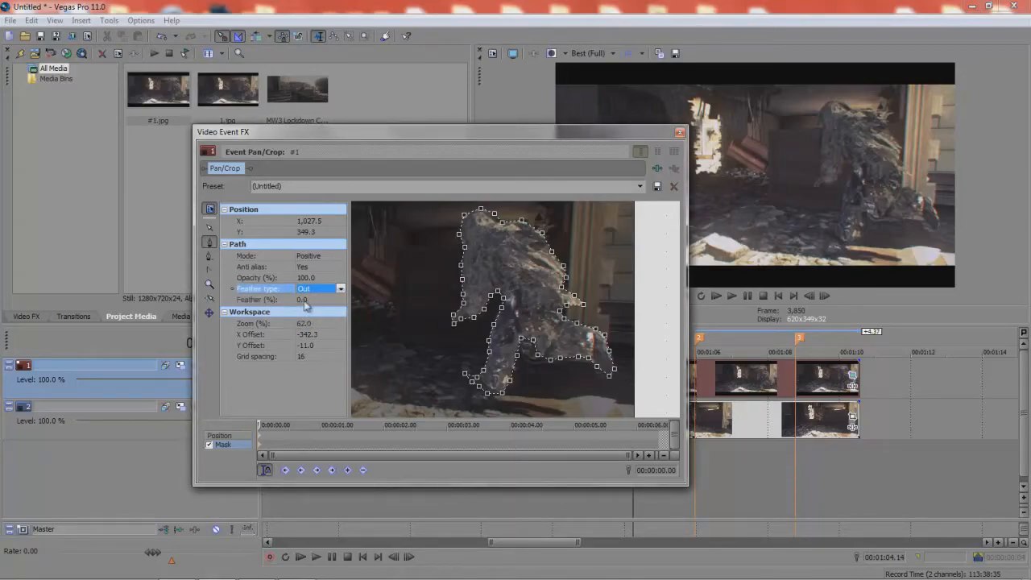
pyautogui.click(305, 302)
pyautogui.press('Return')
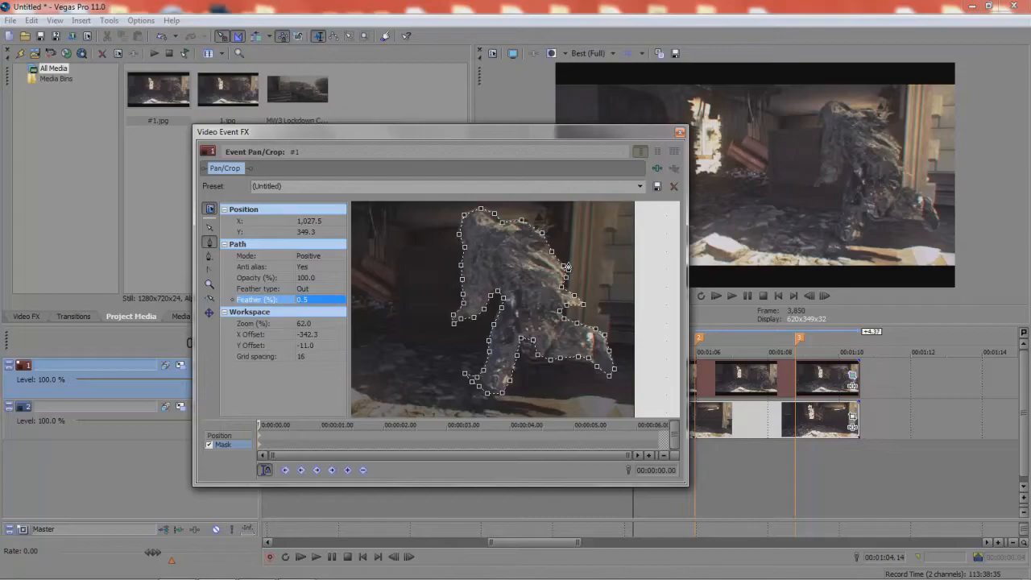
pyautogui.click(679, 134)
# Check the masked still against the moving character between markers 1 and 2, returning the playhead to marker 1
pyautogui.moveTo(633, 412); pyautogui.dragTo(674, 410)
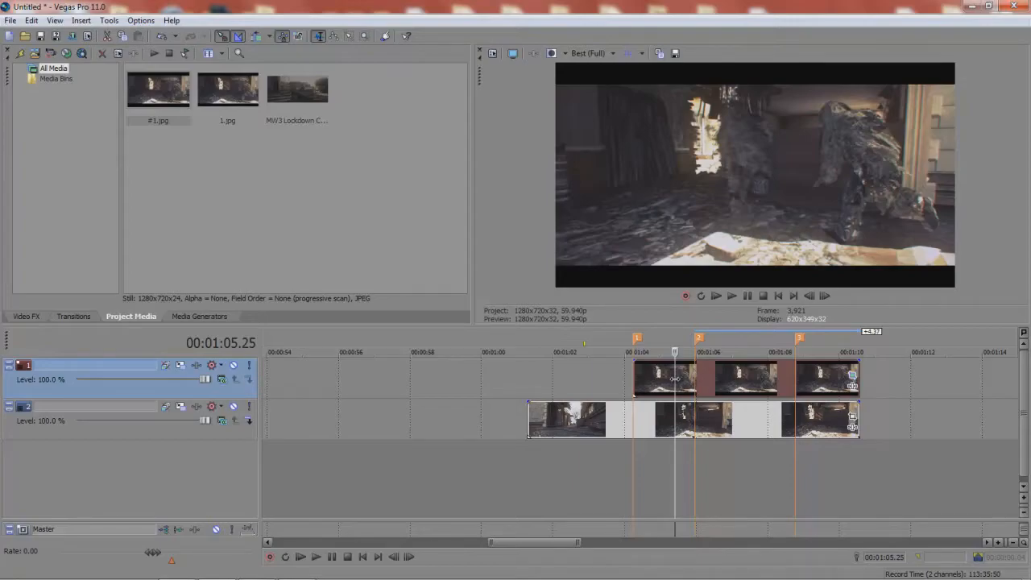
pyautogui.moveTo(674, 379)
pyautogui.mouseDown()
pyautogui.moveTo(650, 379)
pyautogui.moveTo(666, 379)
pyautogui.mouseUp()
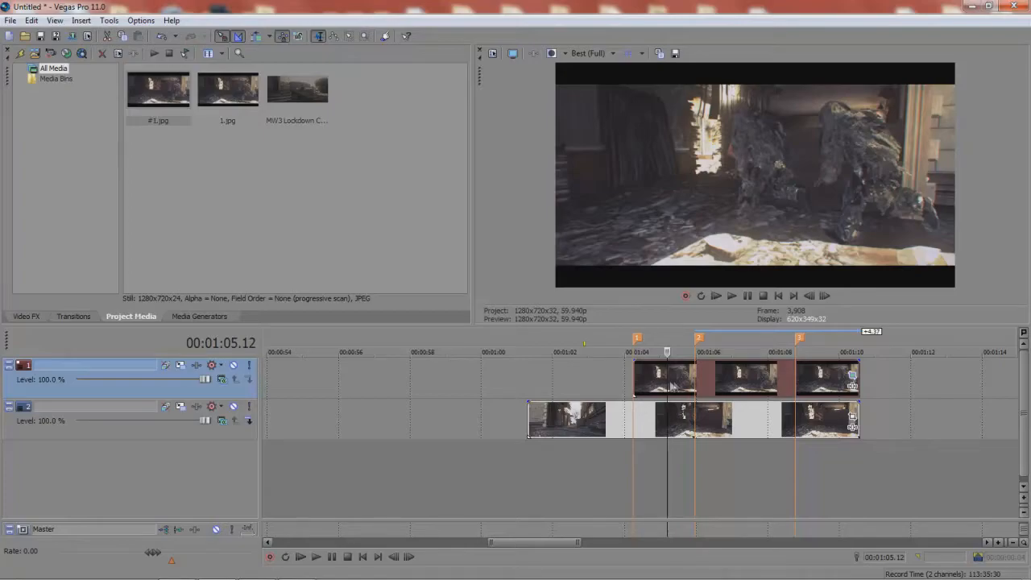
pyautogui.click(634, 417)
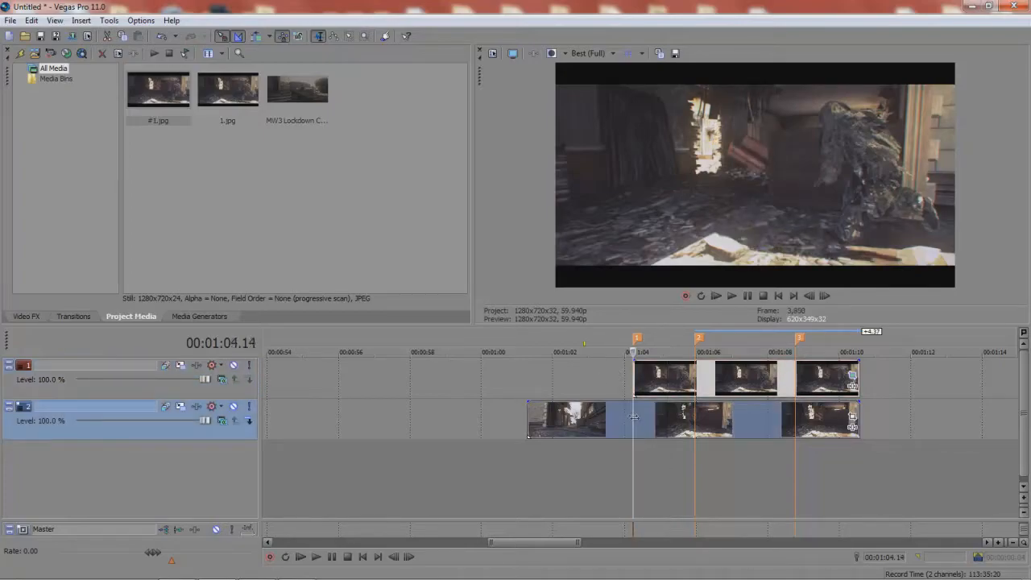
# Insert a new video track above the #1 still's track and place the playhead at marker 2
pyautogui.moveTo(634, 420); pyautogui.dragTo(661, 420)
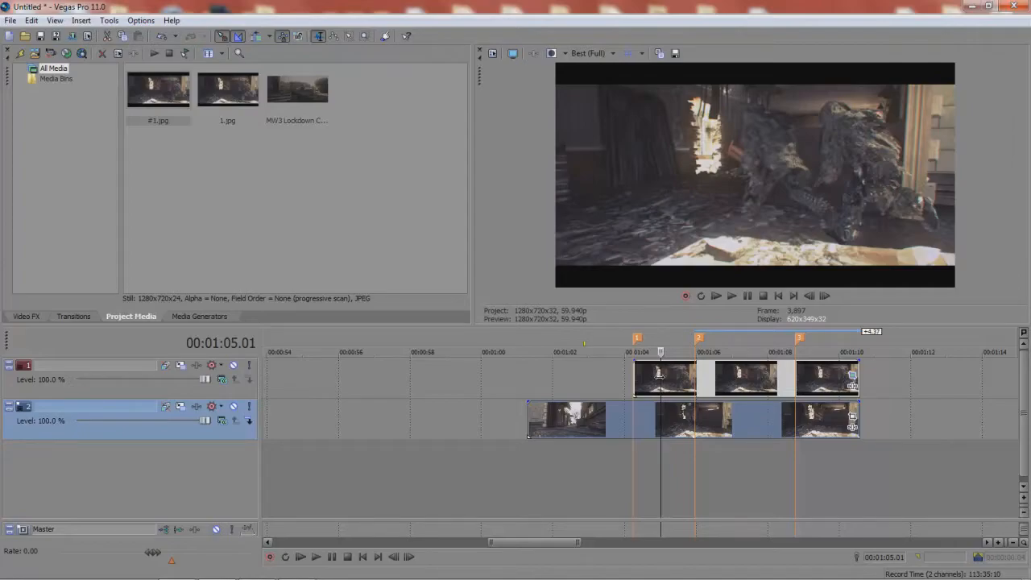
pyautogui.rightClick(604, 372)
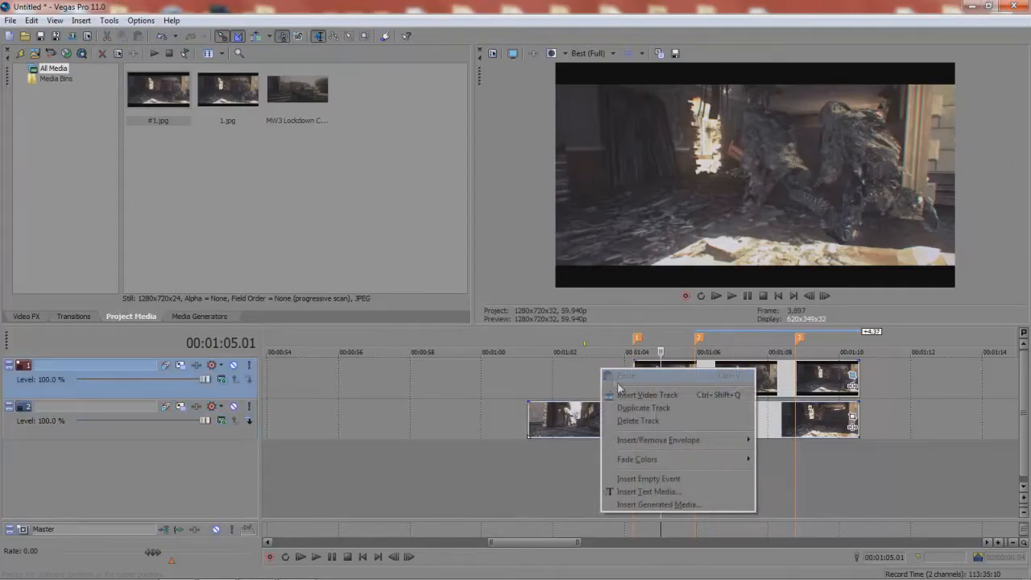
pyautogui.click(625, 395)
pyautogui.click(696, 415)
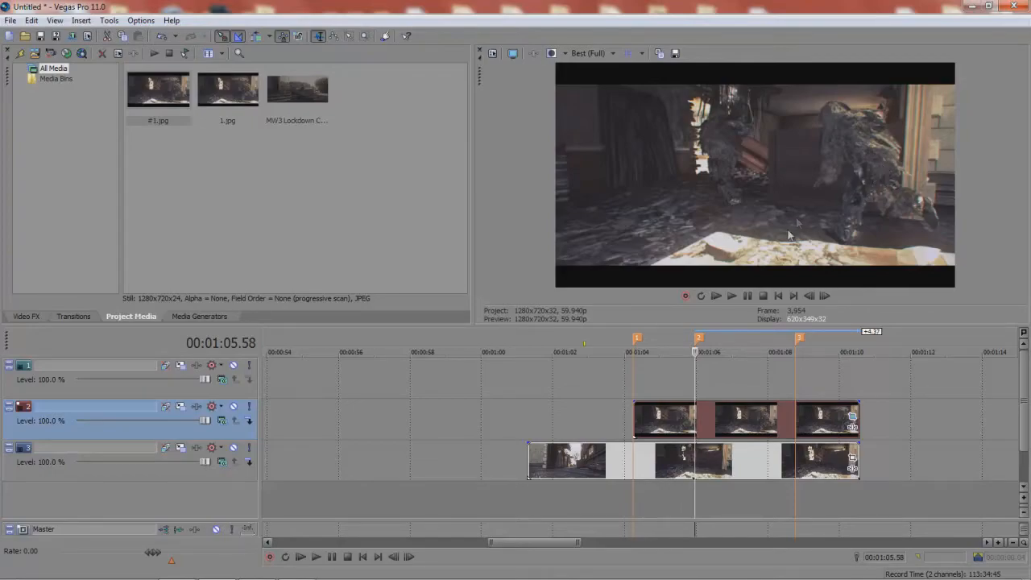
# Mute the #1 still's track and save a JPEG snapshot of the frame at marker 2 as #2
pyautogui.click(234, 409)
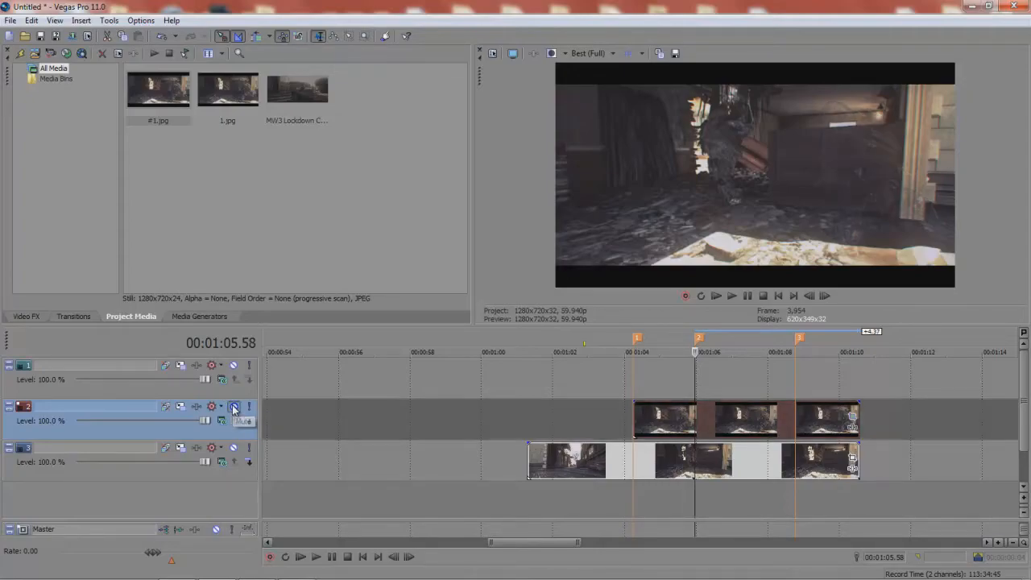
pyautogui.click(233, 409)
pyautogui.click(233, 409)
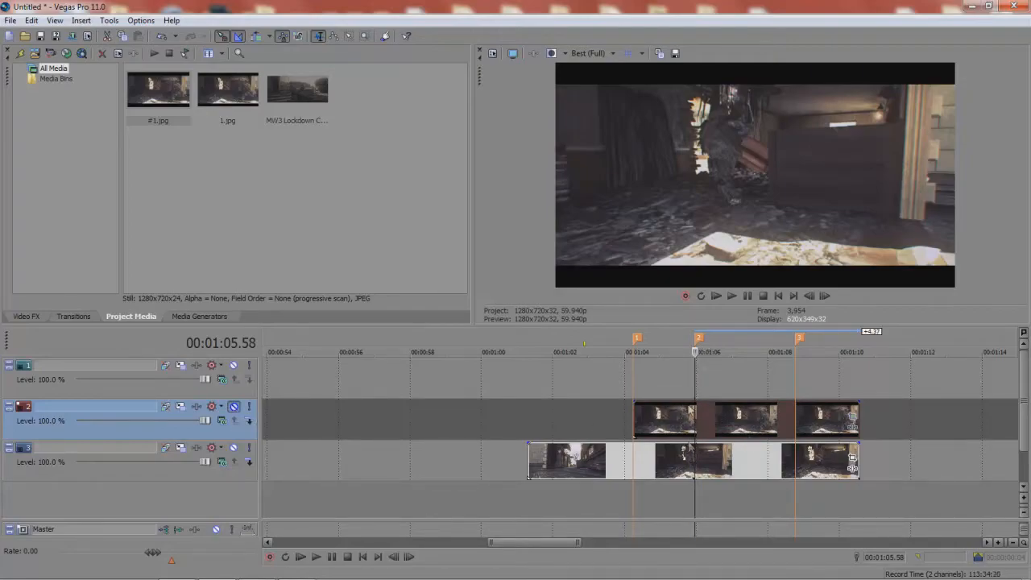
pyautogui.click(674, 53)
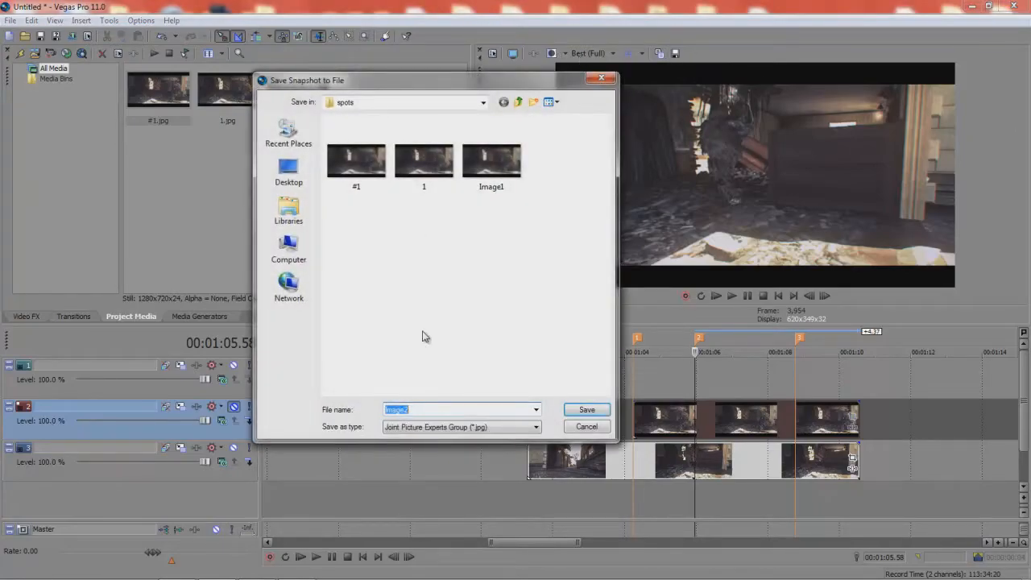
pyautogui.write('#2')
pyautogui.press('Return')
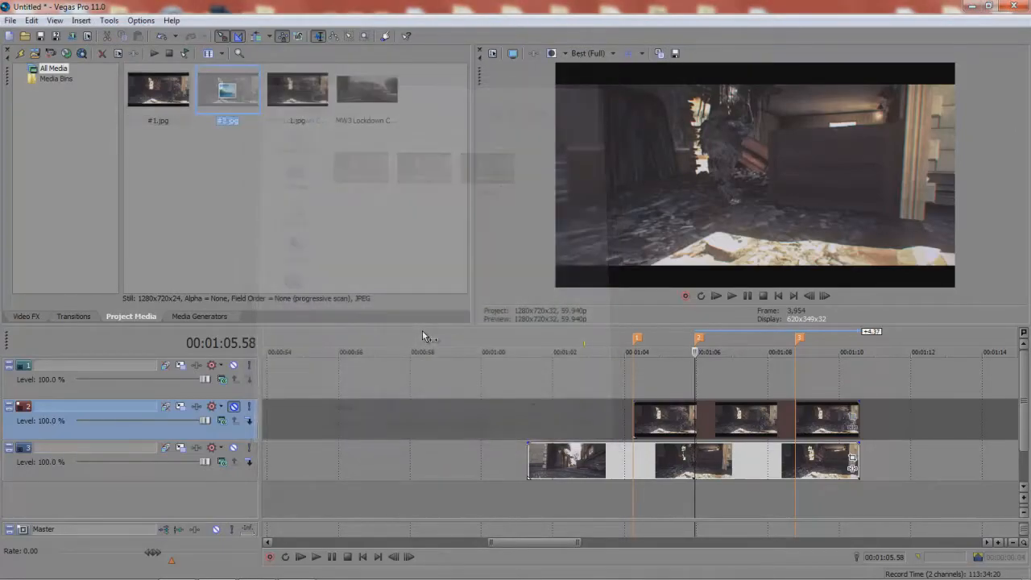
# Place #2.jpg on the empty upper track starting at marker 2 and trim its end to match the video clip's end
pyautogui.moveTo(230, 91); pyautogui.dragTo(705, 376)
pyautogui.click(690, 376)
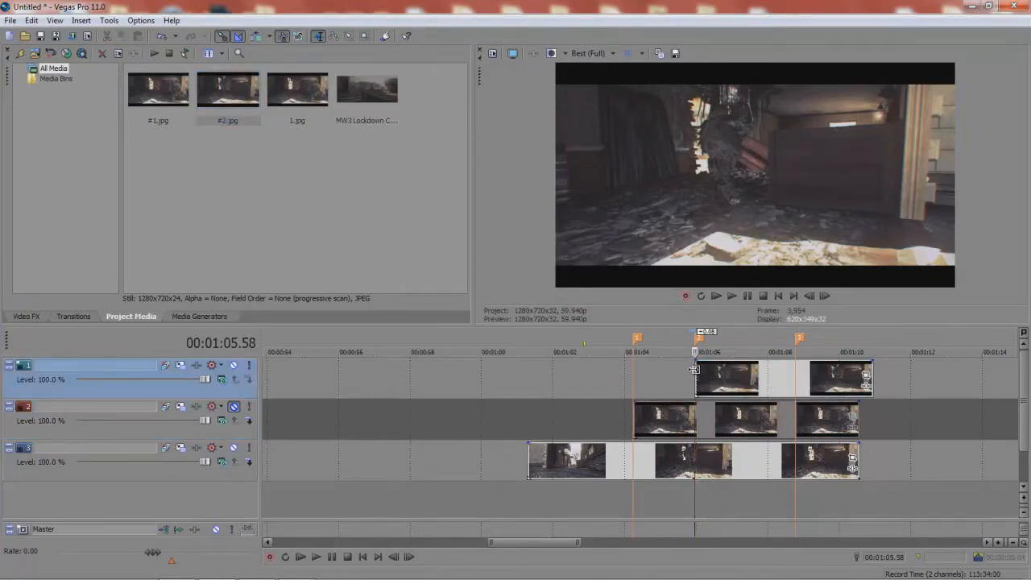
pyautogui.moveTo(861, 375); pyautogui.dragTo(854, 379)
# Enable the mask in Event Pan/Crop for the #2 still and draw a closed positive path around the character's outline
pyautogui.click(852, 377)
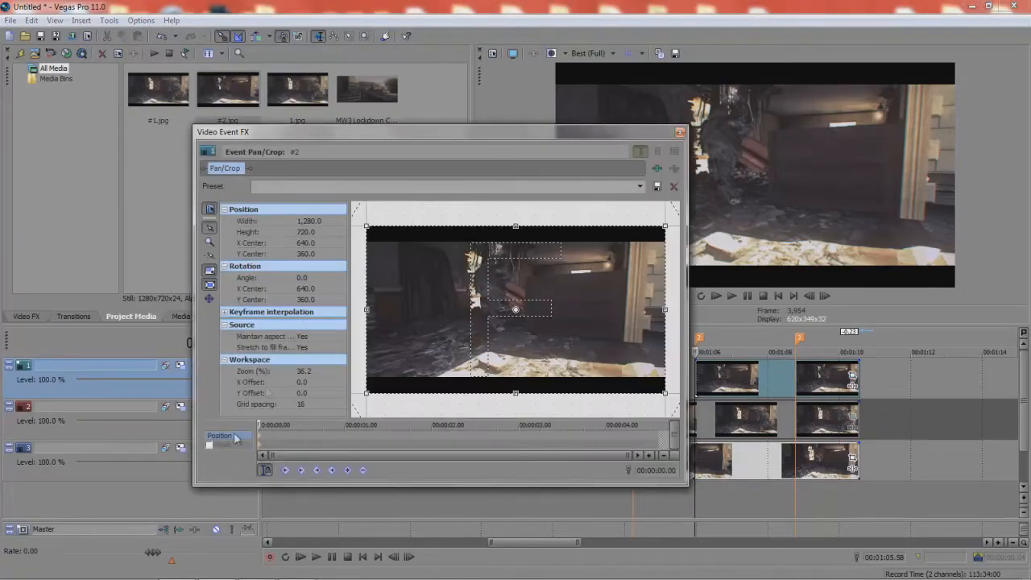
pyautogui.click(208, 445)
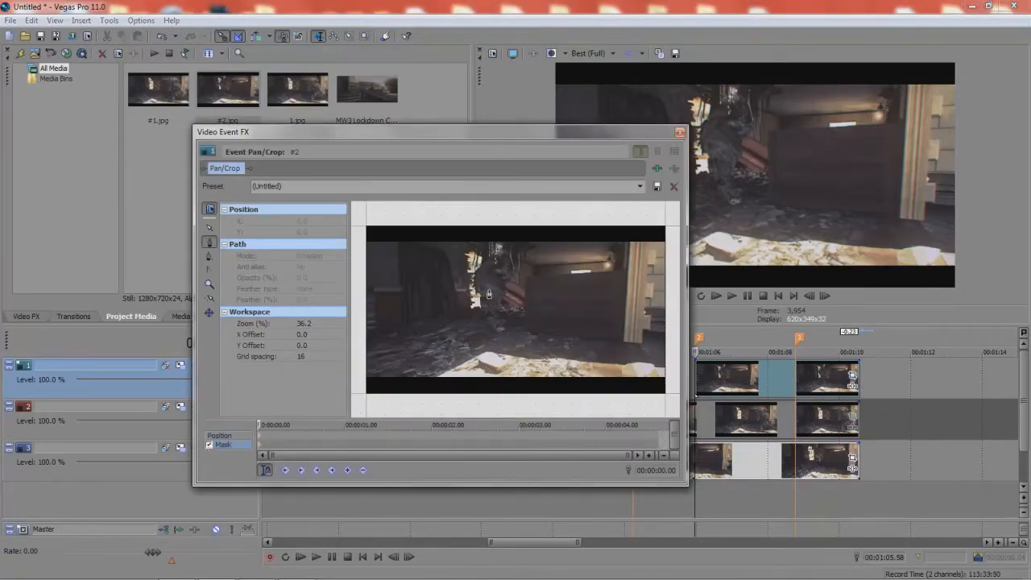
pyautogui.moveTo(489, 294); pyautogui.dragTo(547, 300)
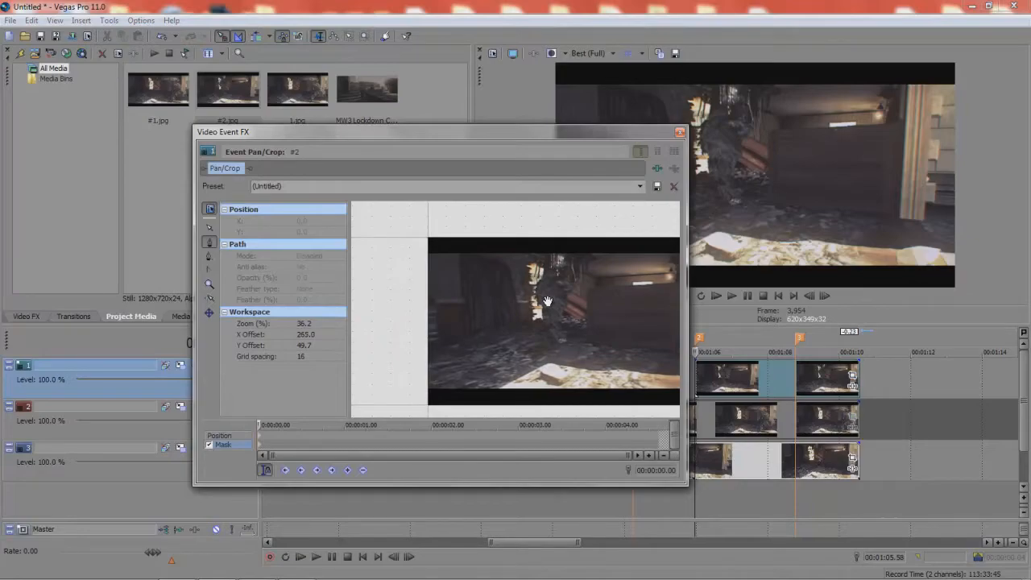
pyautogui.scroll(5, 567, 295)
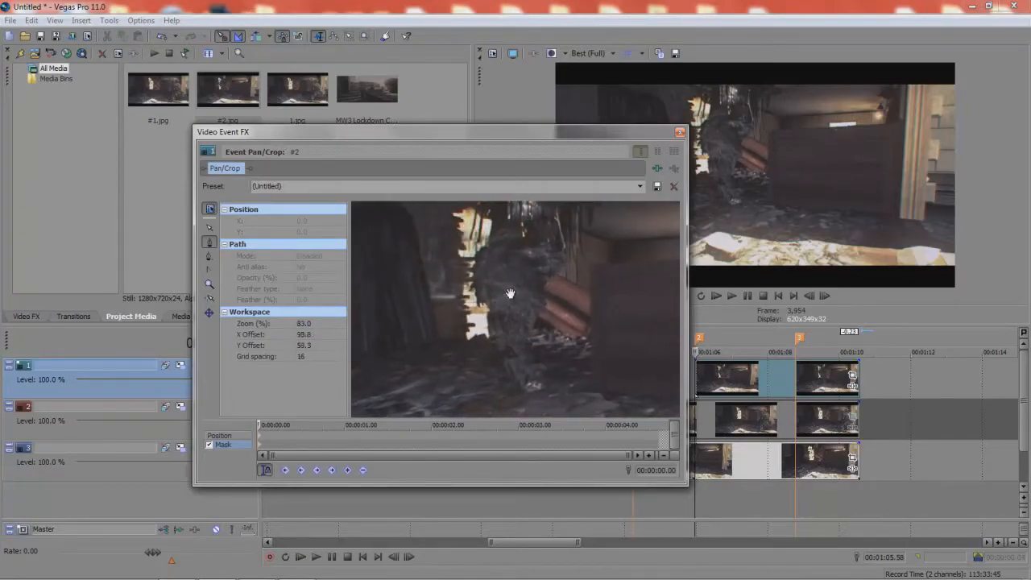
pyautogui.click(526, 399)
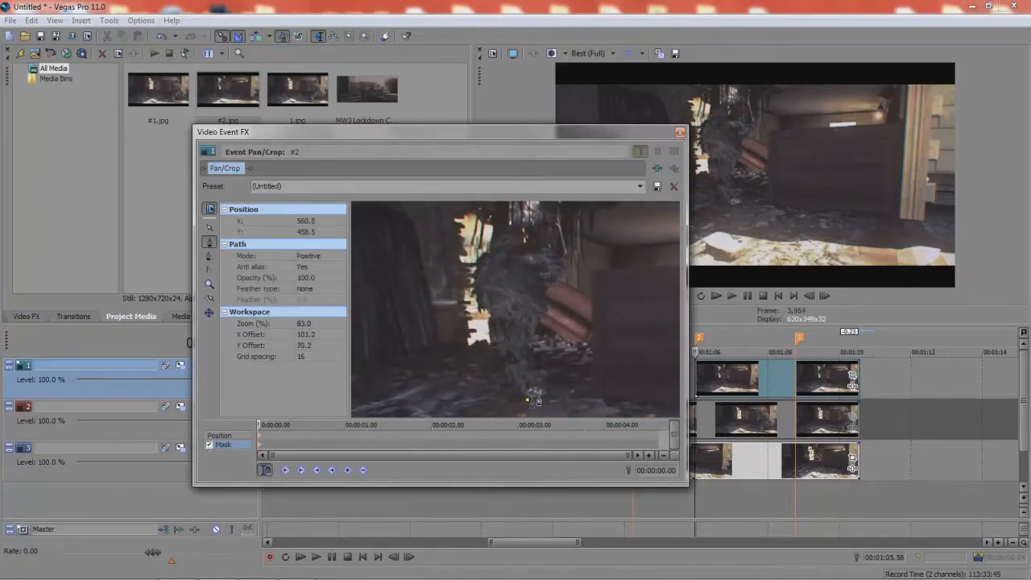
pyautogui.click(543, 374)
pyautogui.click(537, 365)
pyautogui.click(531, 344)
pyautogui.click(565, 251)
pyautogui.click(534, 242)
pyautogui.click(519, 240)
pyautogui.click(478, 262)
pyautogui.scroll(-1, 475, 270)
pyautogui.click(474, 278)
pyautogui.click(478, 303)
pyautogui.click(484, 310)
pyautogui.click(495, 321)
pyautogui.click(503, 357)
pyautogui.click(508, 366)
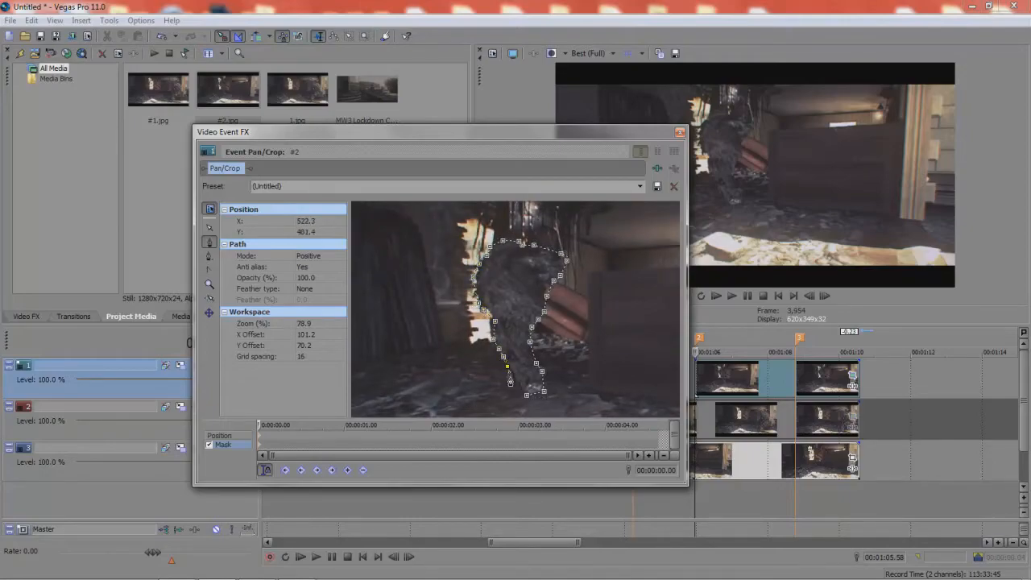
pyautogui.click(524, 395)
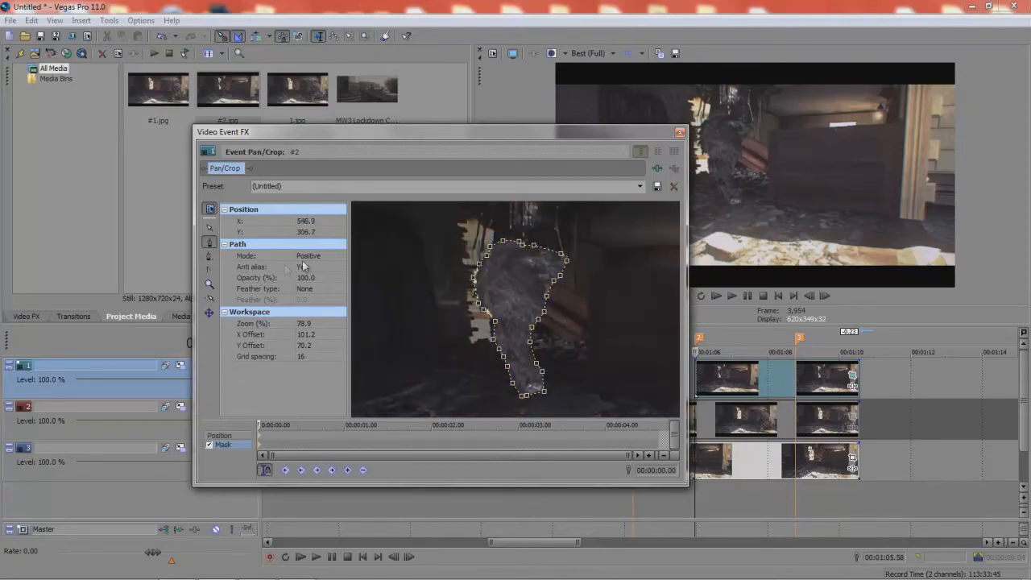
# Set the #2 mask's feather type to Out with 5% feather, and close the Video Event FX window
pyautogui.click(309, 288)
pyautogui.click(314, 307)
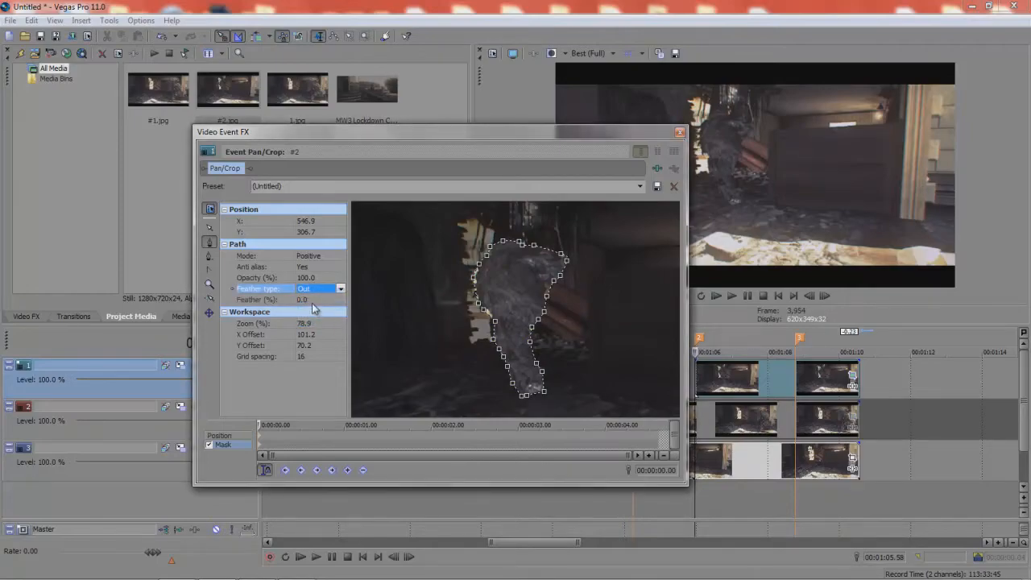
pyautogui.click(306, 299)
pyautogui.write('5')
pyautogui.press('Return')
pyautogui.click(679, 132)
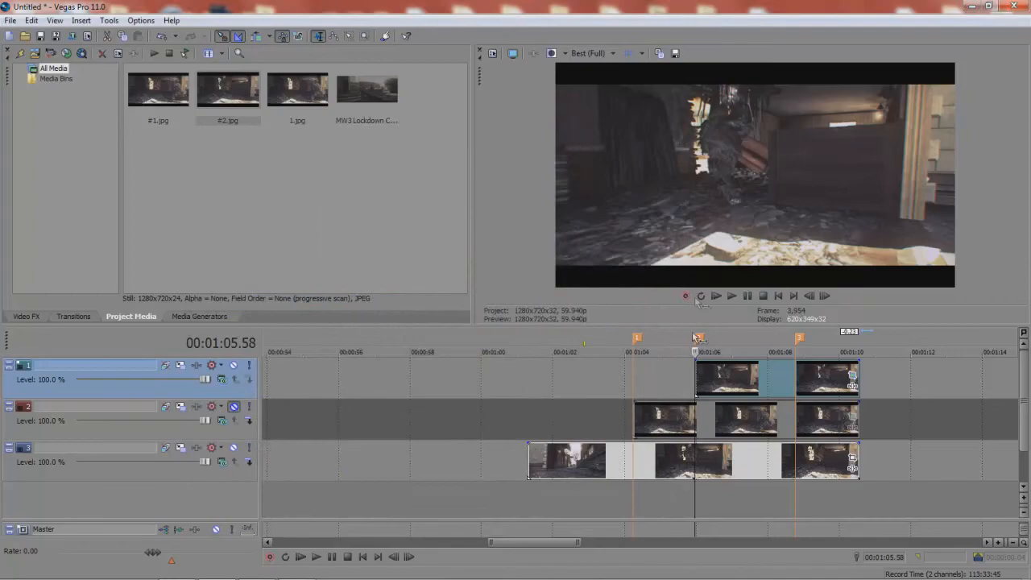
# Unmute the #1 still's track and check both masked stills against the moving clip past marker 3
pyautogui.click(233, 409)
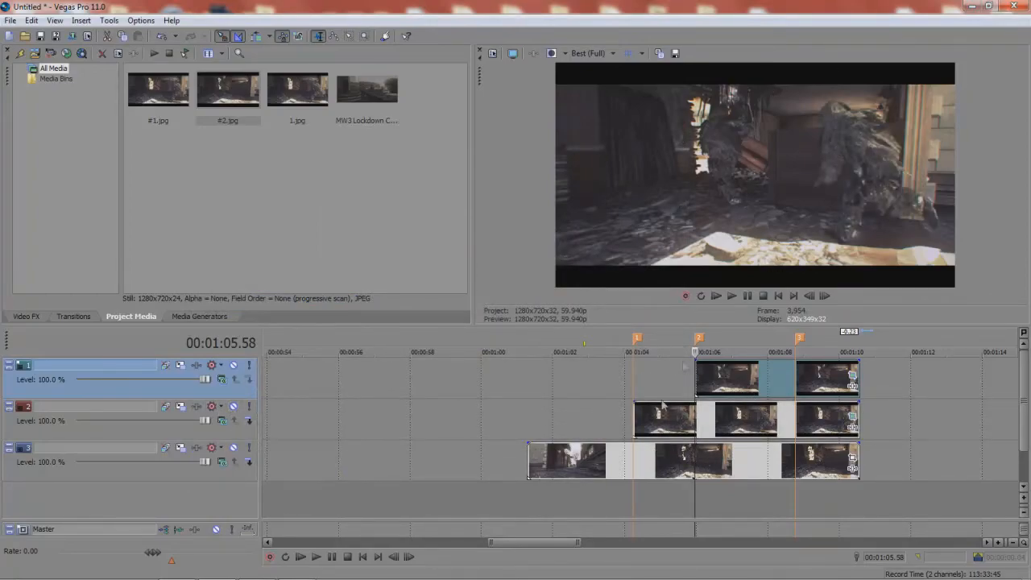
pyautogui.click(606, 461)
pyautogui.moveTo(605, 464); pyautogui.dragTo(831, 439)
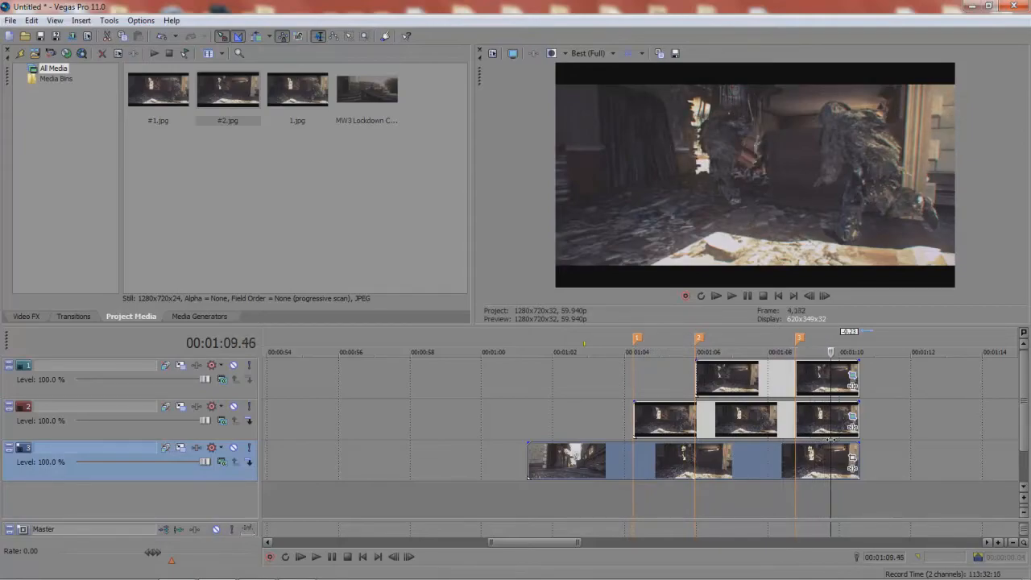
# Trim the #1 still to end at marker 2 and the #2 still to end at marker 3
pyautogui.click(697, 418)
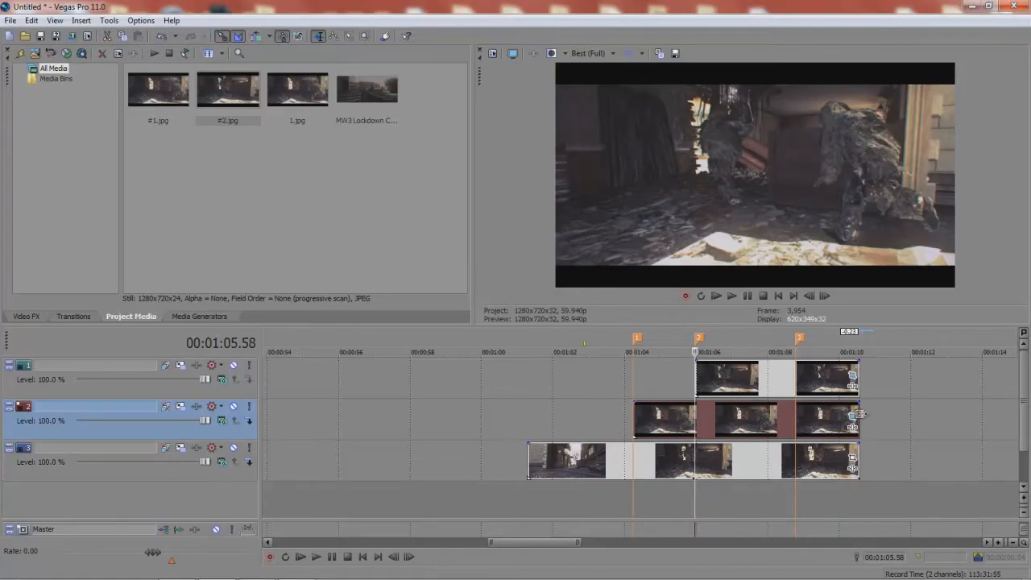
pyautogui.moveTo(860, 414); pyautogui.dragTo(696, 418)
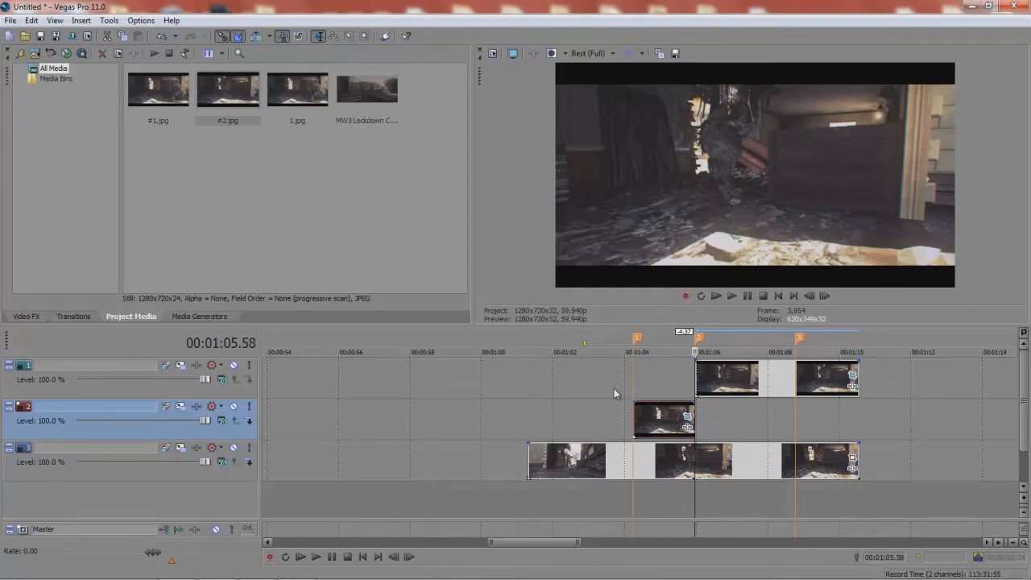
pyautogui.moveTo(853, 379); pyautogui.dragTo(795, 379)
pyautogui.click(633, 388)
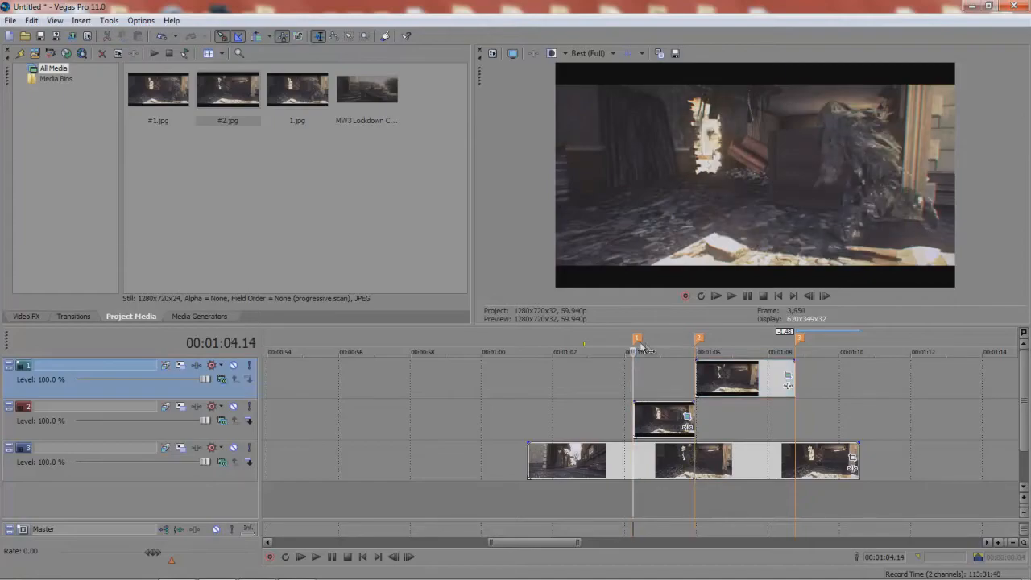
pyautogui.click(698, 373)
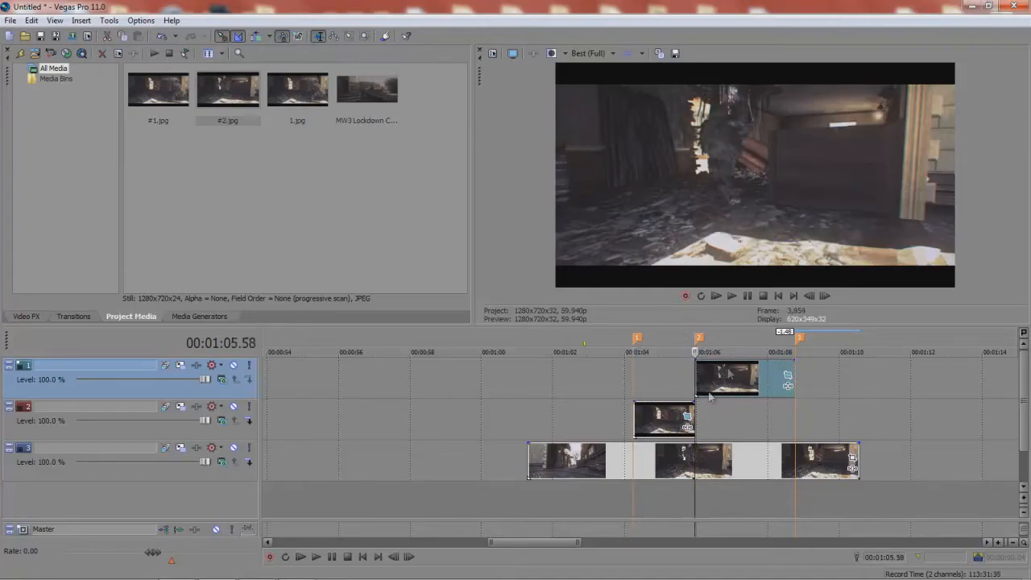
# Add fade-outs spanning almost the full length of the #1 and #2 stills and check them by scrubbing through the markers
pyautogui.moveTo(694, 402); pyautogui.dragTo(644, 402)
pyautogui.moveTo(797, 358); pyautogui.dragTo(698, 361)
pyautogui.click(599, 385)
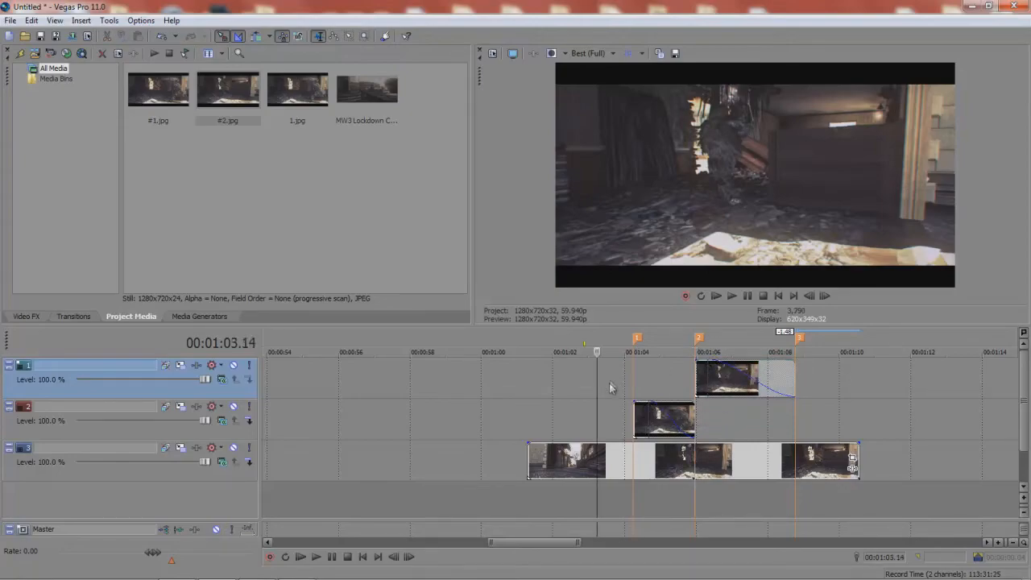
pyautogui.moveTo(597, 389); pyautogui.dragTo(819, 393)
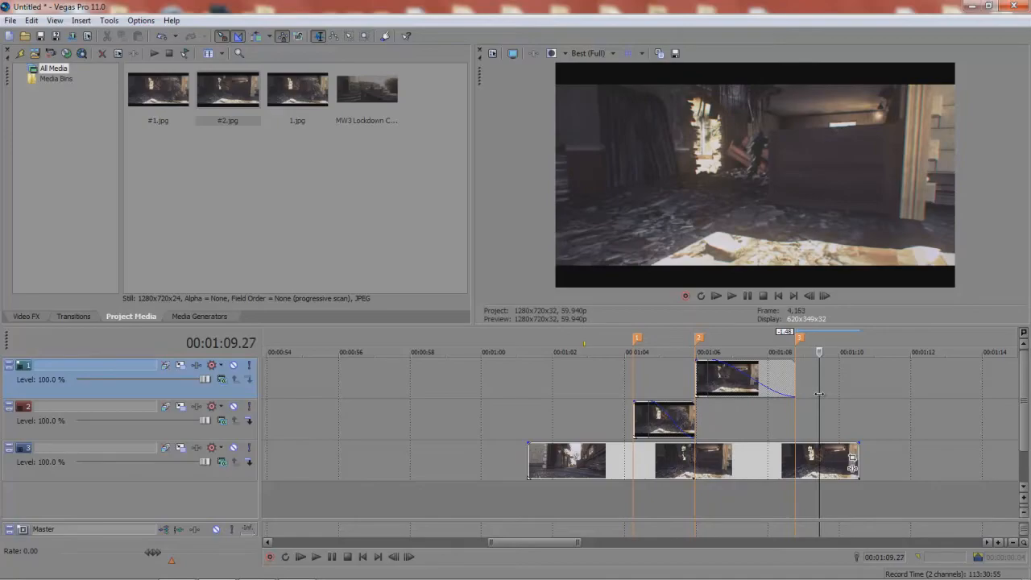
pyautogui.click(609, 411)
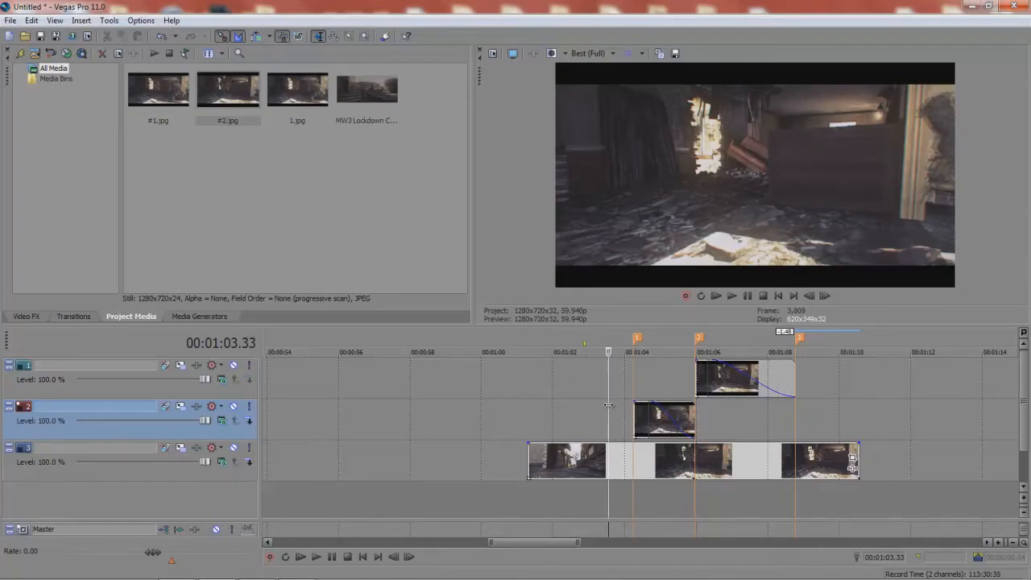
# Apply the TV Simulator effect with the TV Look preset to the #1 still and close its effect window
pyautogui.click(658, 393)
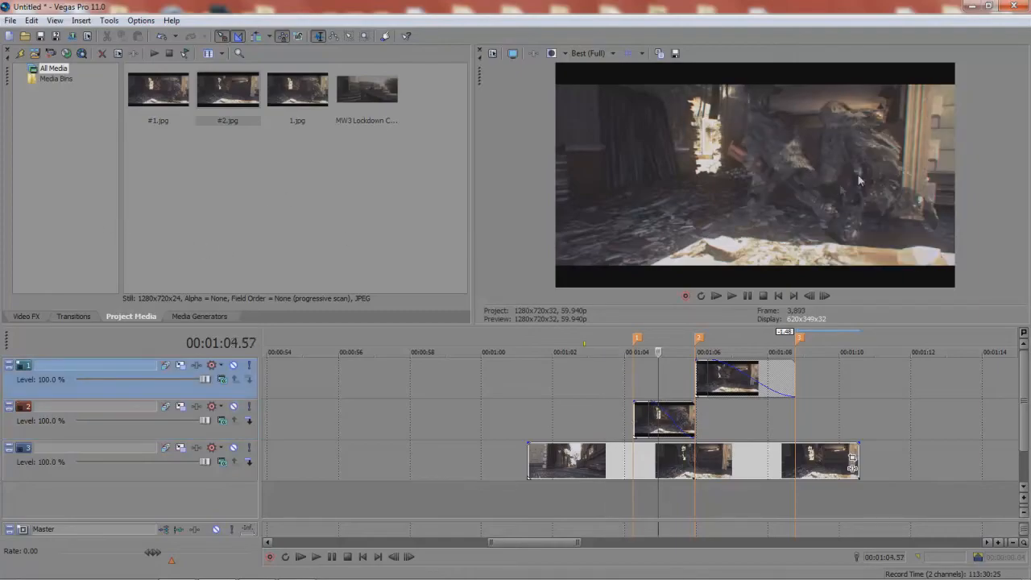
pyautogui.click(32, 315)
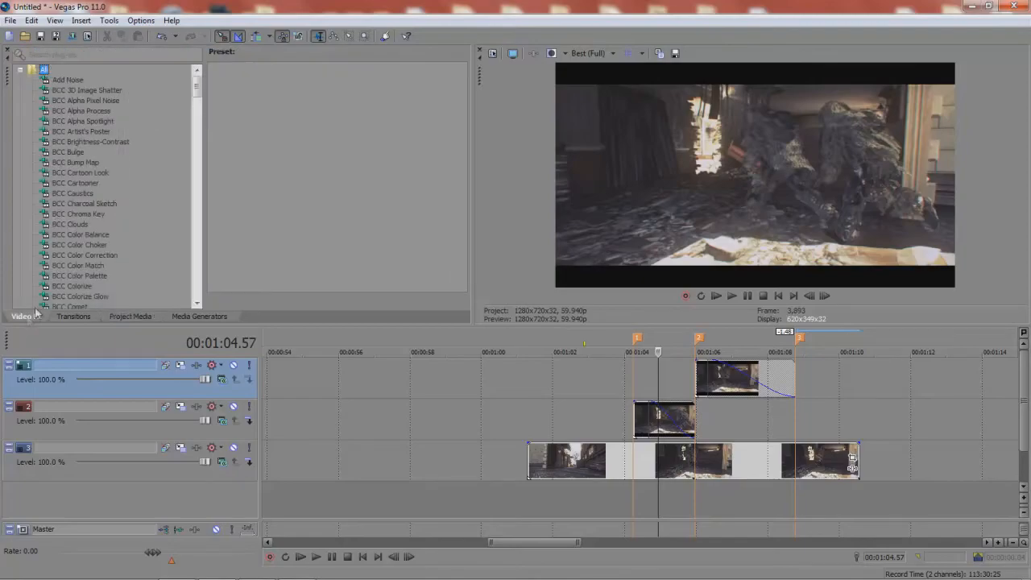
pyautogui.moveTo(198, 90); pyautogui.dragTo(196, 285)
pyautogui.click(69, 120)
pyautogui.scroll(3, 107, 142)
pyautogui.click(78, 204)
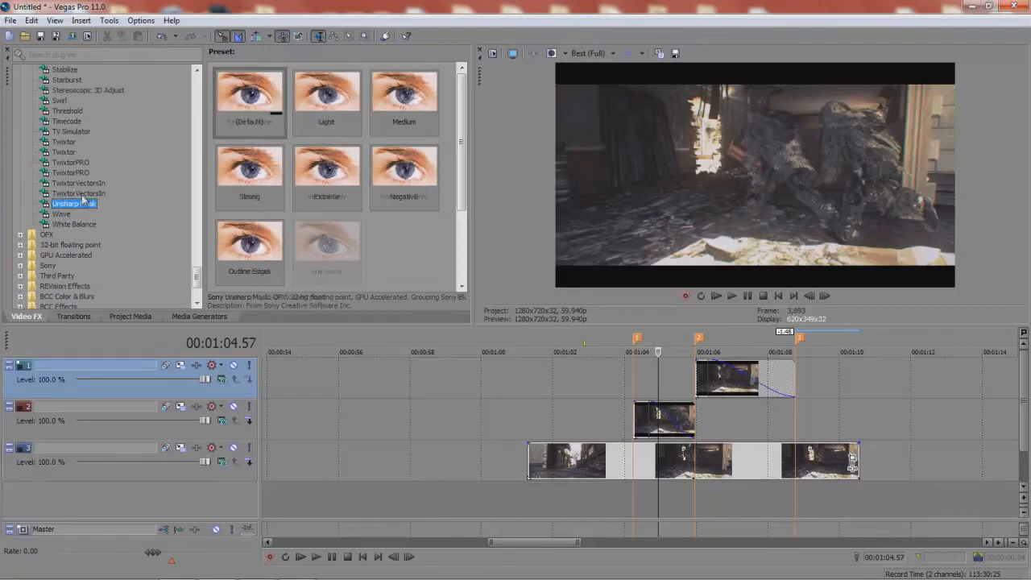
pyautogui.click(71, 131)
pyautogui.moveTo(242, 101); pyautogui.dragTo(661, 408)
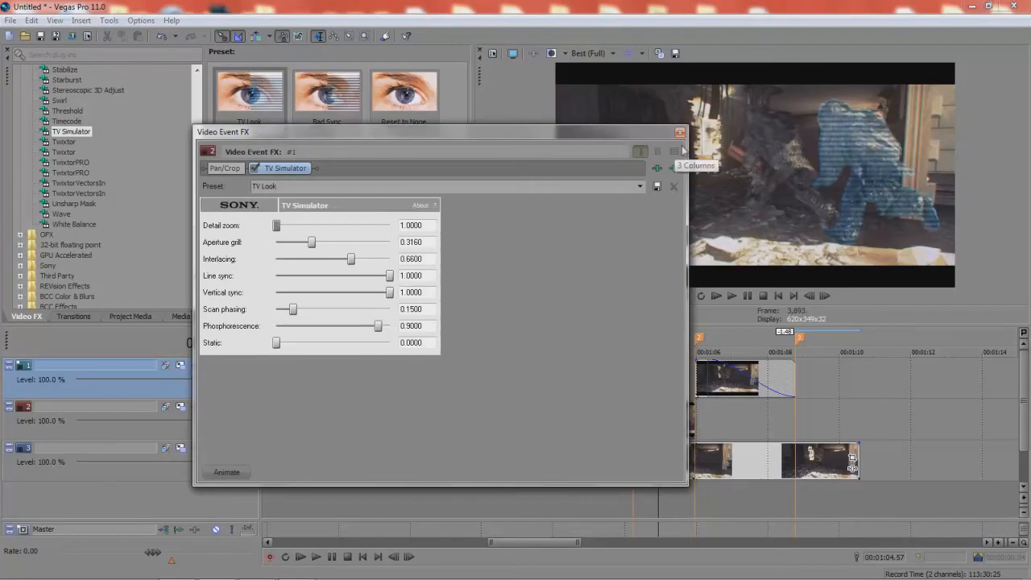
pyautogui.click(683, 137)
# Apply the TV Simulator effect with the Bad Sync preset to the #2 still and close its effect window
pyautogui.moveTo(659, 379); pyautogui.dragTo(736, 381)
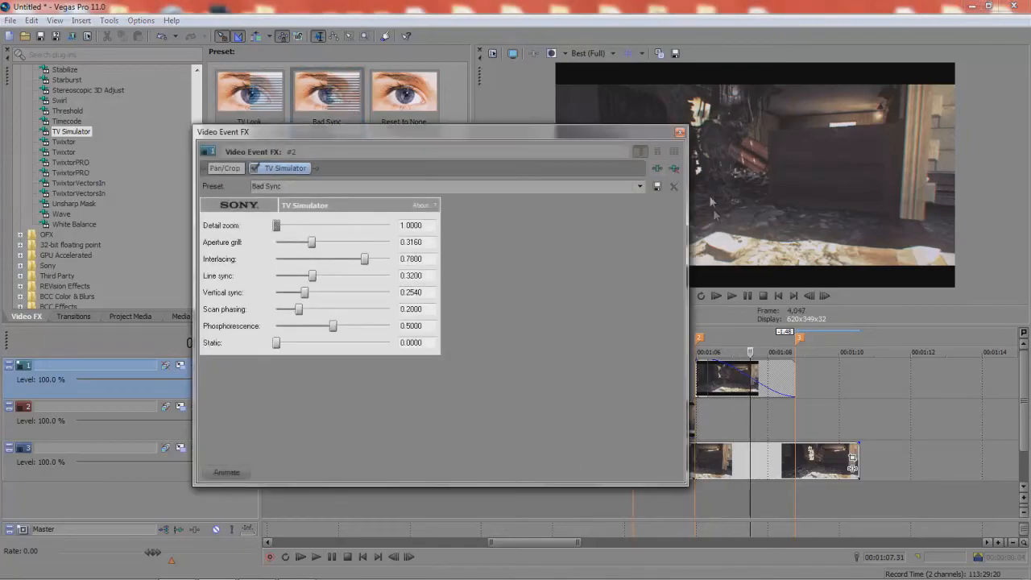
pyautogui.click(685, 134)
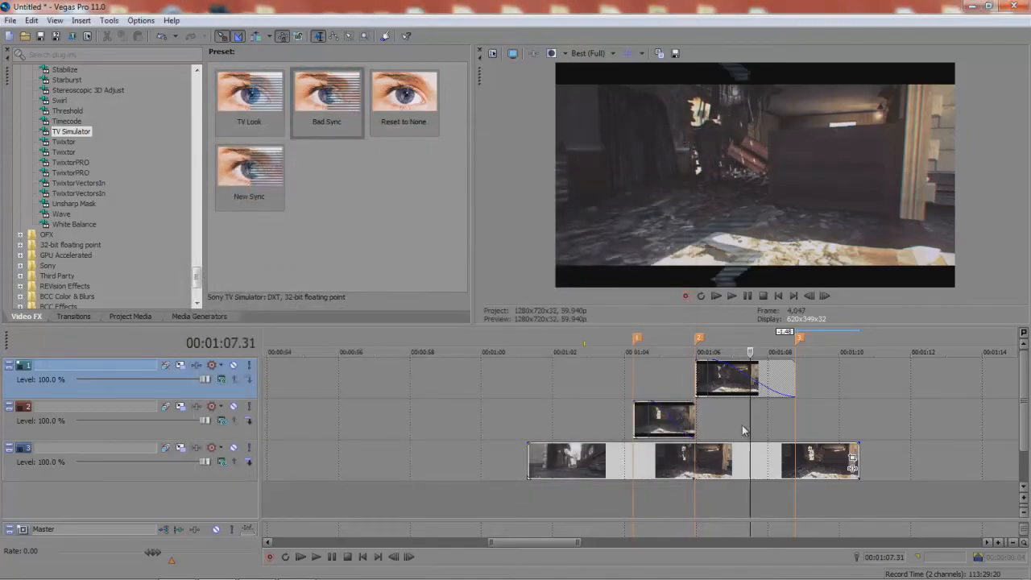
# Delete the #2 still from the upper track and check the moving clip between markers 1 and 3
pyautogui.click(728, 388)
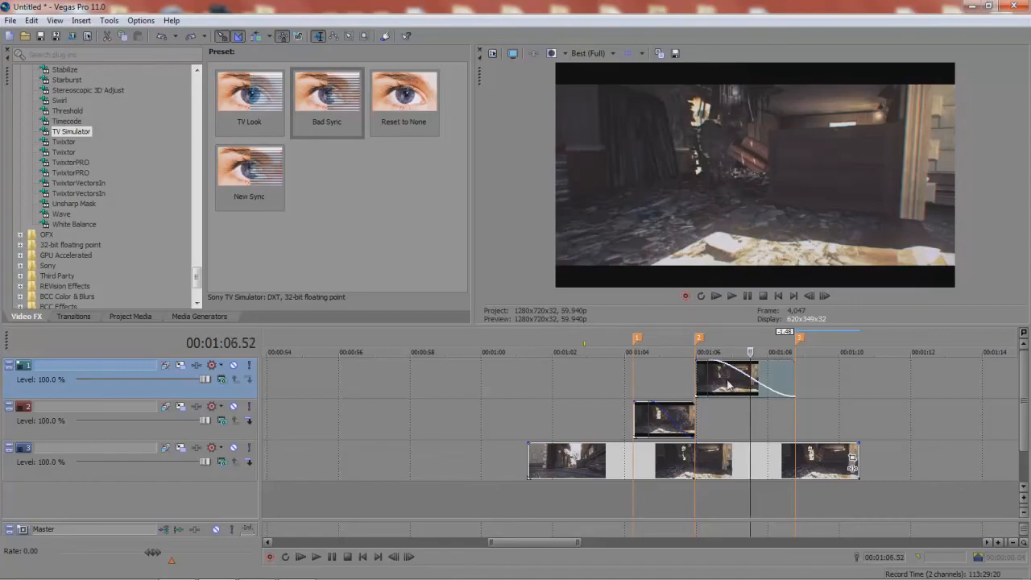
pyautogui.press('Delete')
pyautogui.click(643, 377)
pyautogui.moveTo(644, 378); pyautogui.dragTo(675, 379)
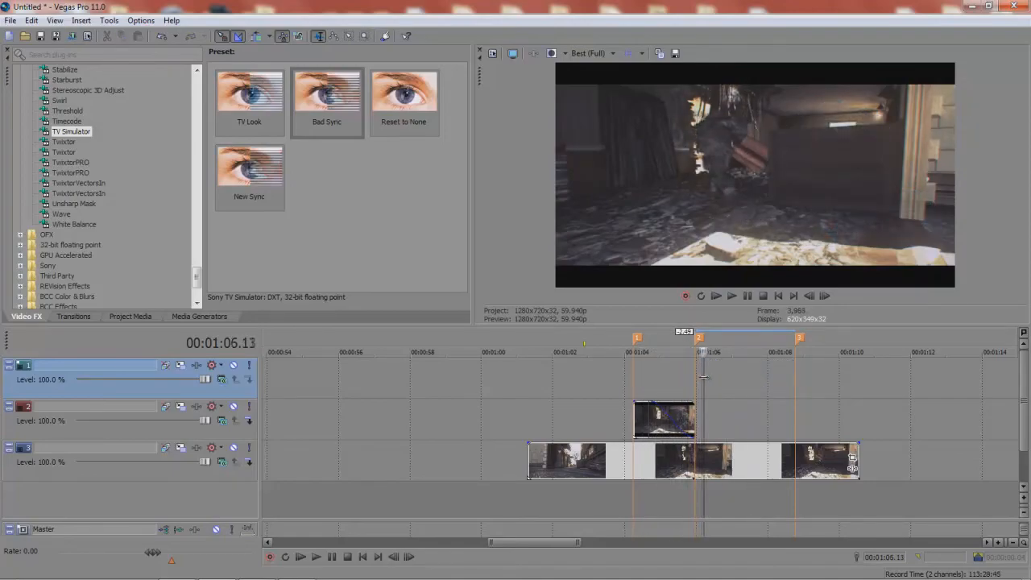
pyautogui.click(752, 380)
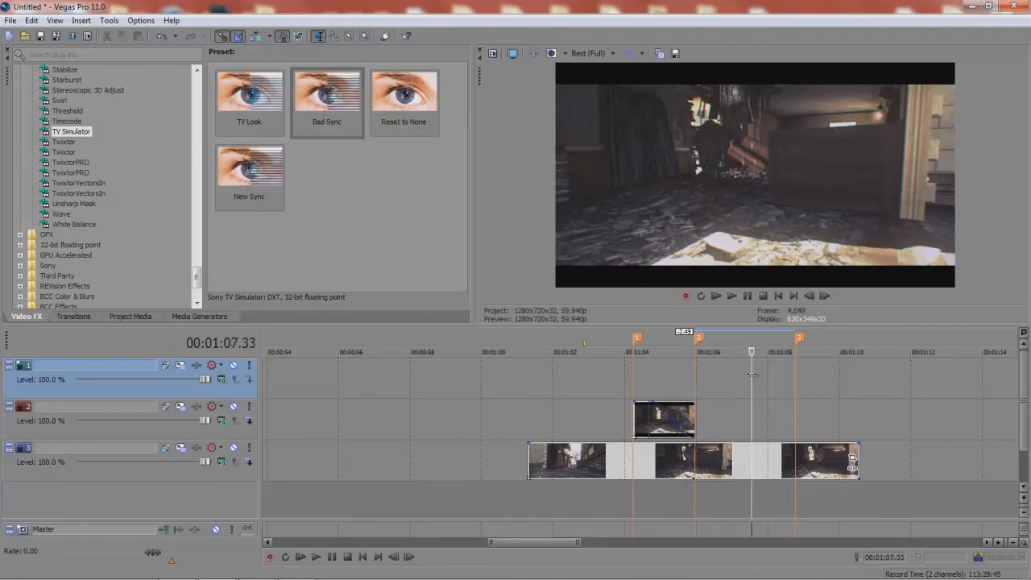